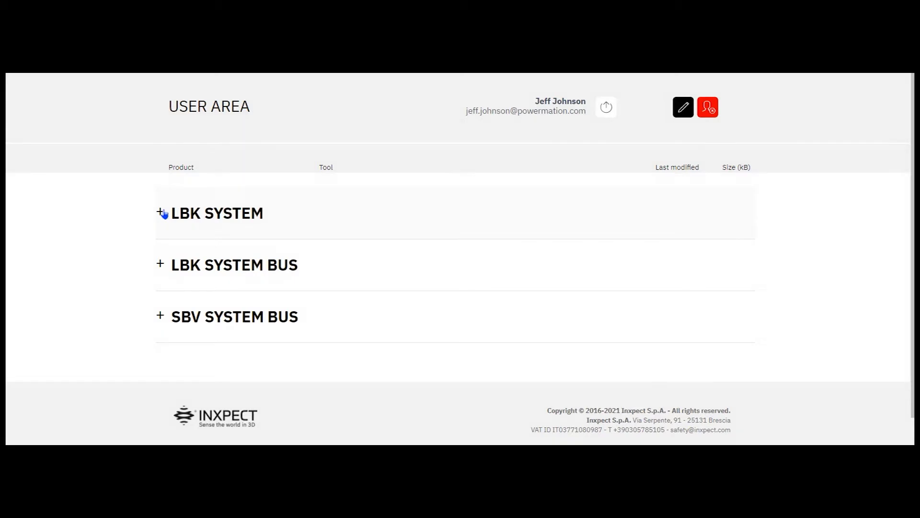
- Expand LBK SYSTEM's downloads to list its application notes and CAD files
left_click(162, 213)
scroll(190, 244, "down", 1)
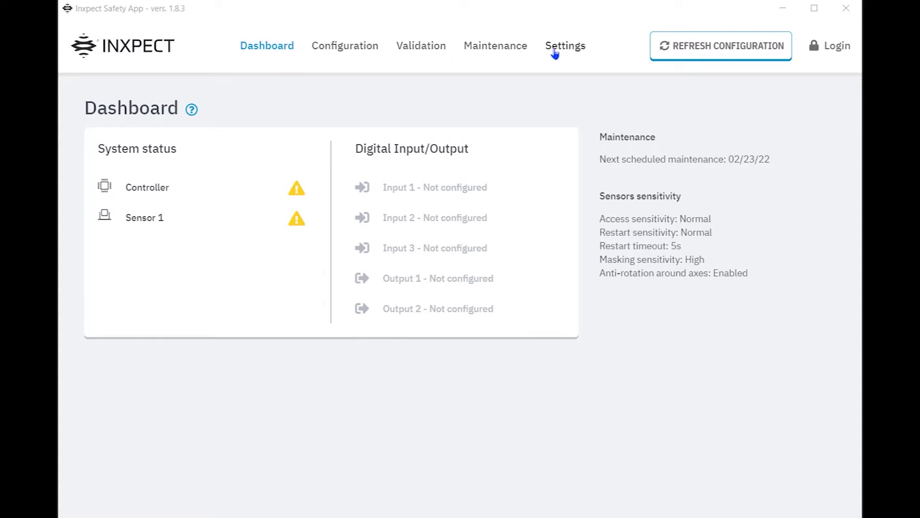
- Browse the Configuration, Validation and Maintenance pages, ending on Settings General
left_click(352, 53)
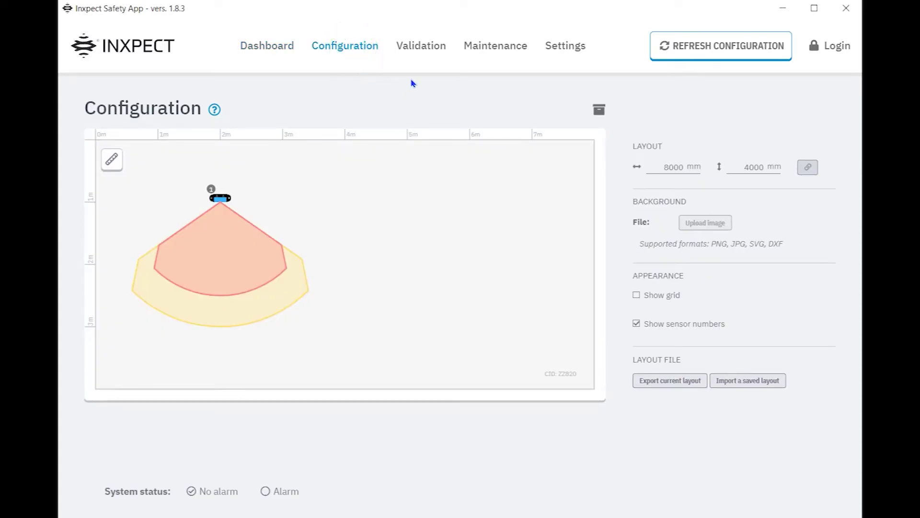
left_click(424, 52)
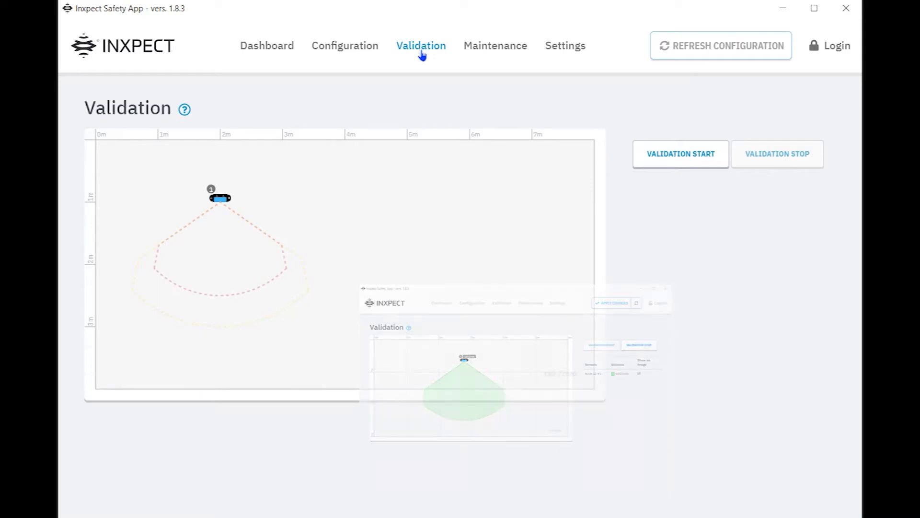
left_click(505, 53)
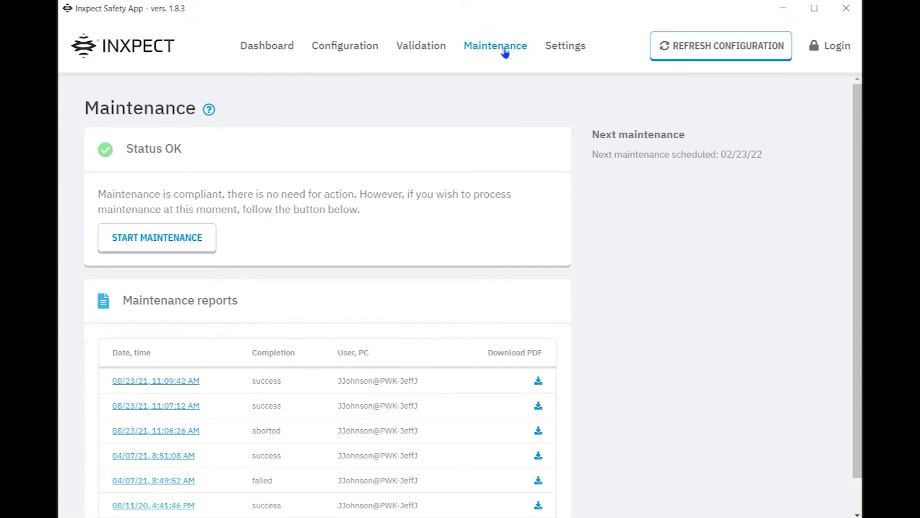
left_click(570, 52)
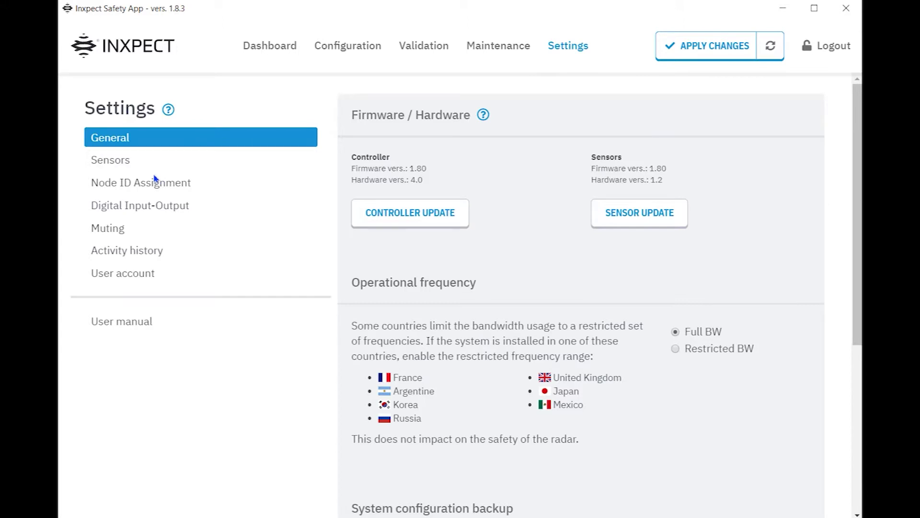
- Review the Sensors, Node ID Assignment, Digital Input-Output, Muting and Activity history settings
left_click(124, 163)
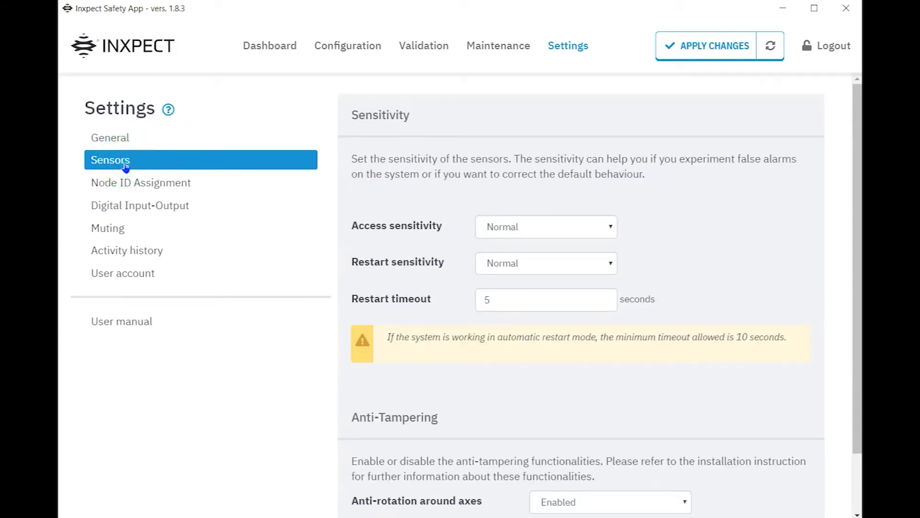
left_click(134, 189)
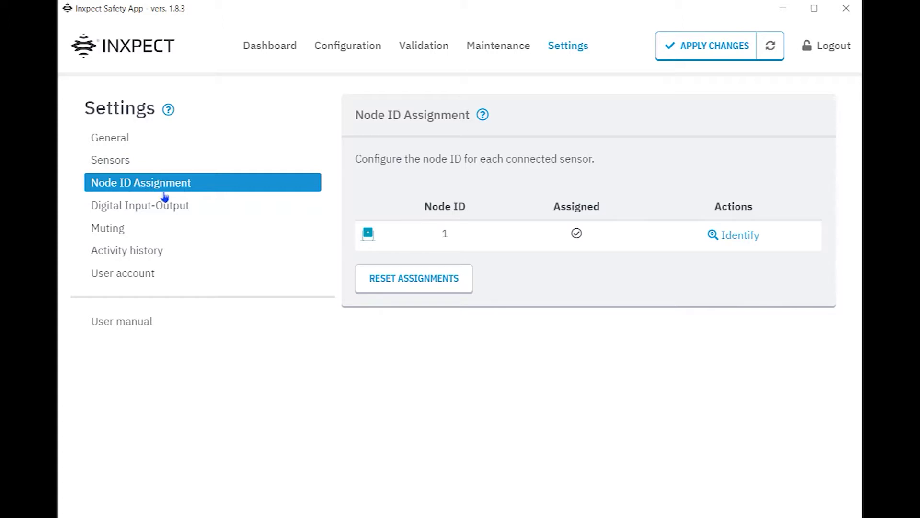
left_click(149, 205)
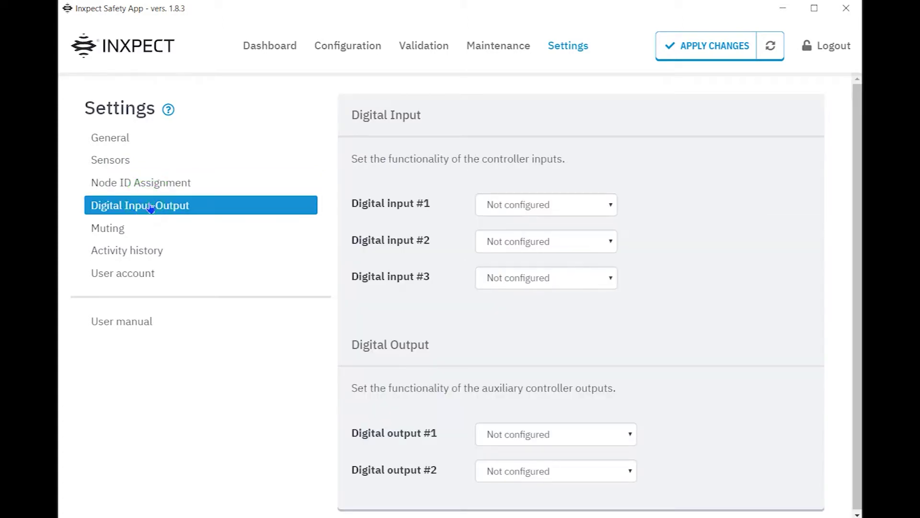
left_click(119, 235)
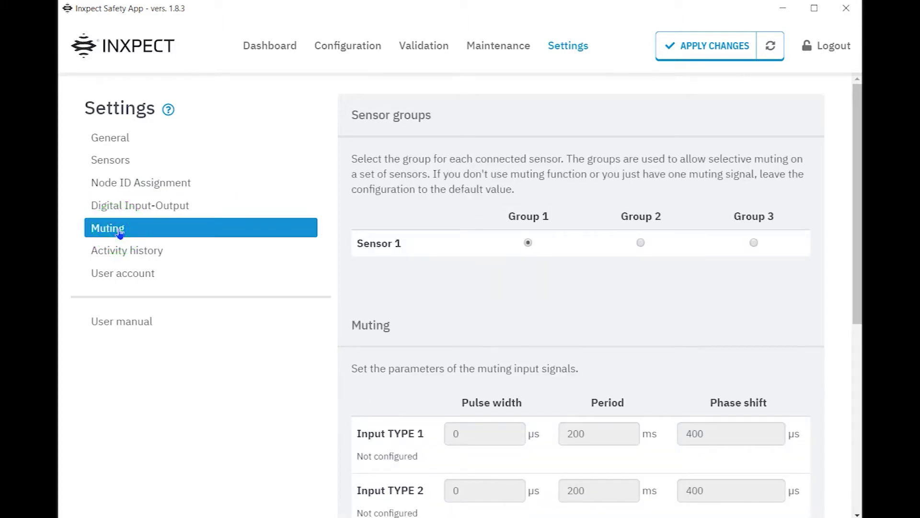
left_click(146, 250)
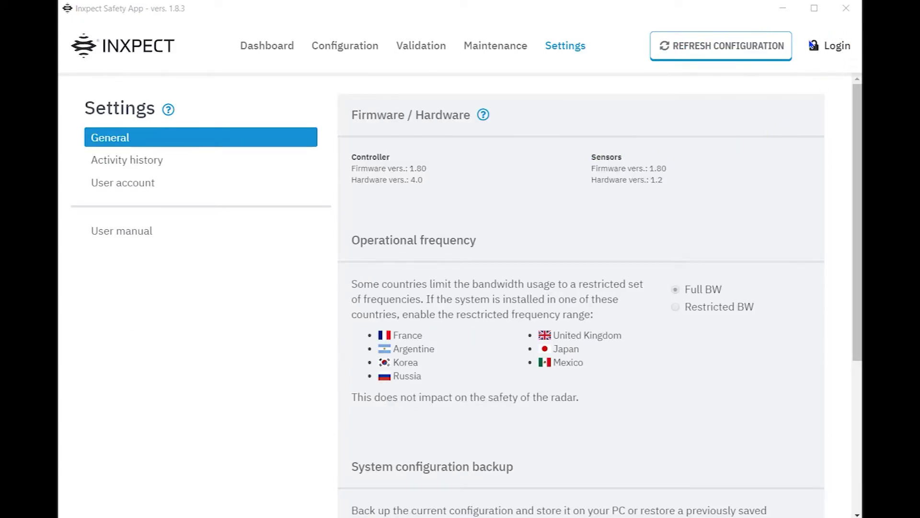
- Log in as administrator by creating and confirming a new admin password
left_click(831, 46)
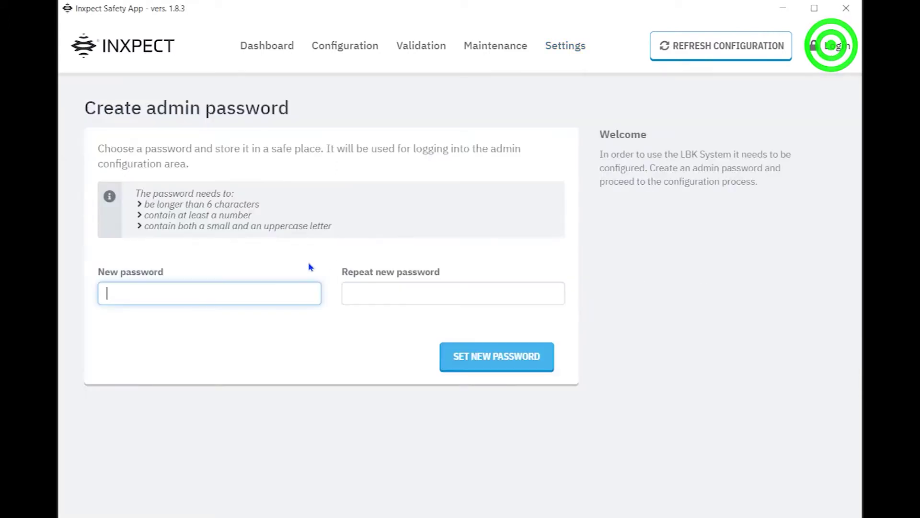
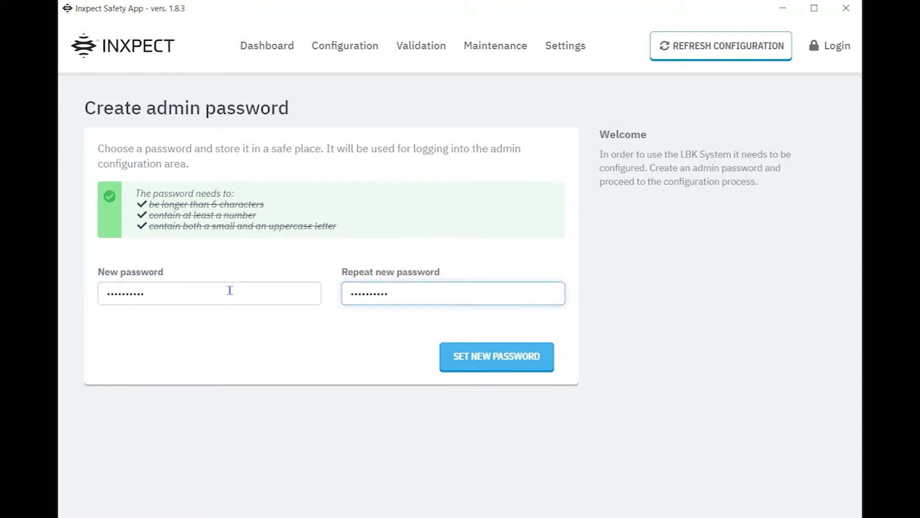
left_click(450, 352)
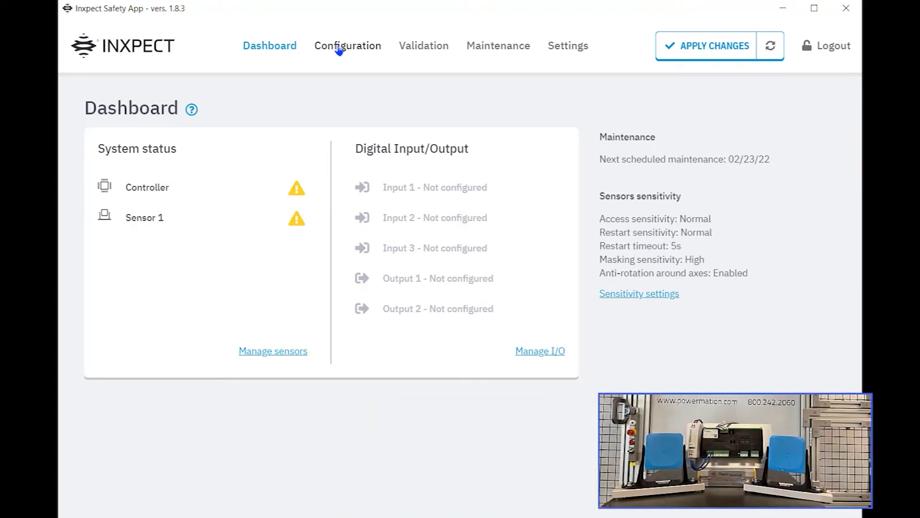
- Add sensor 2 to the Configuration layout and place it beside sensor 1
left_click(338, 48)
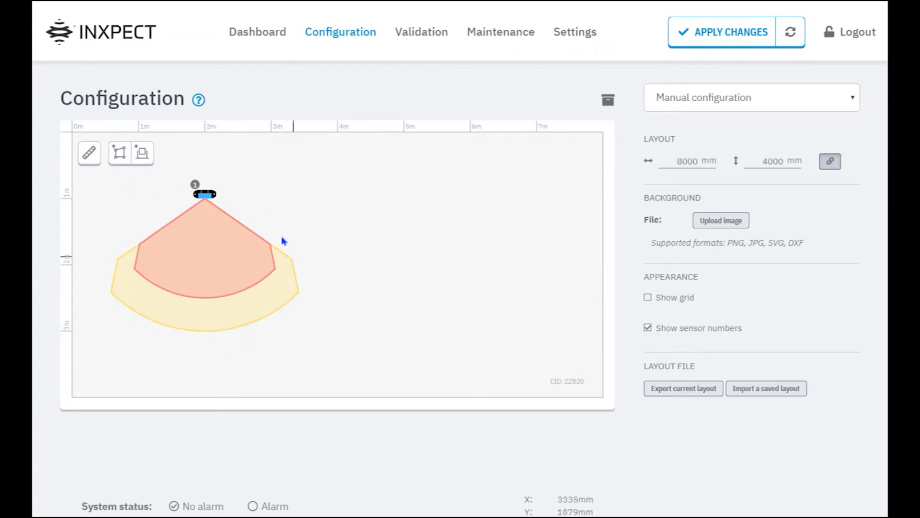
left_click(142, 152)
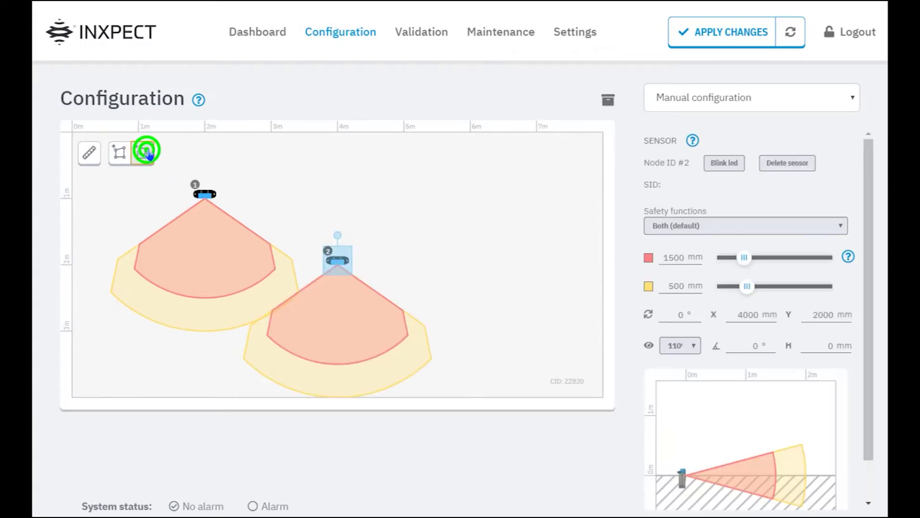
left_click_drag(337, 266, 296, 197)
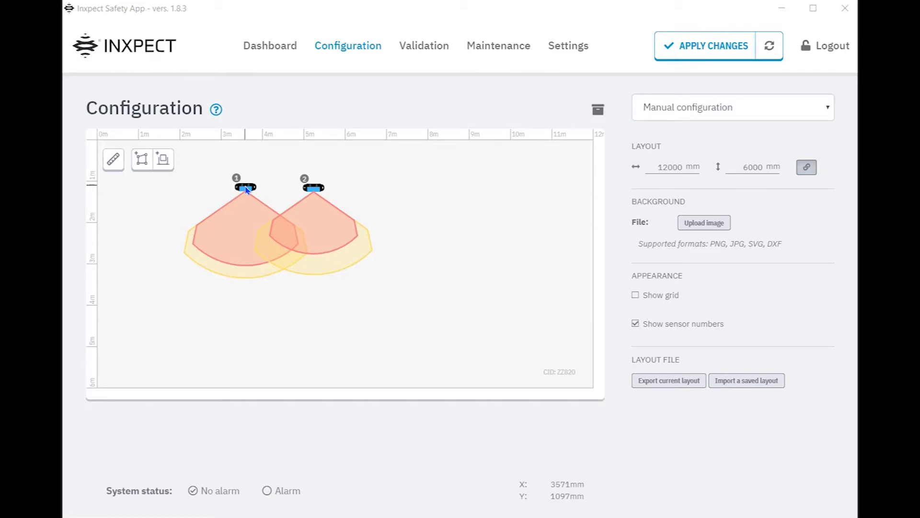
- Adjust sensor 1's red zone and set its rotation back to 0° so it points down
left_click(246, 188)
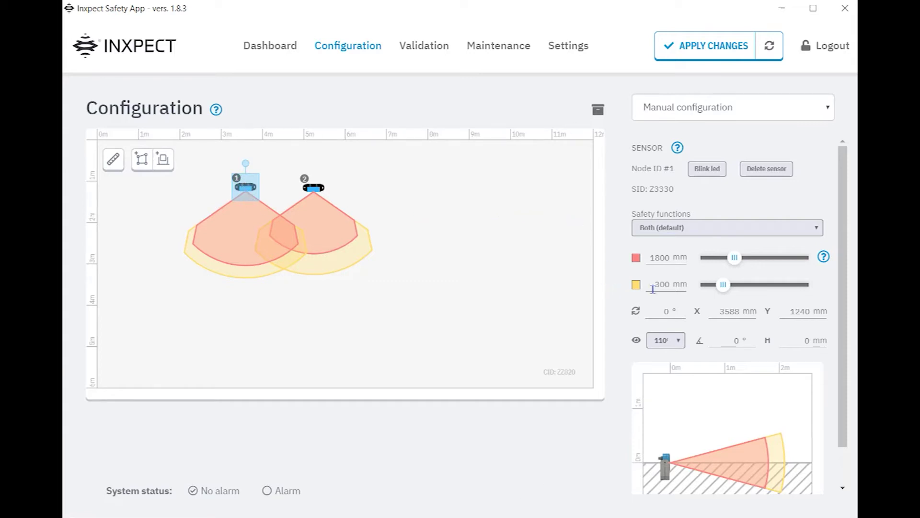
left_click_drag(734, 257, 730, 287)
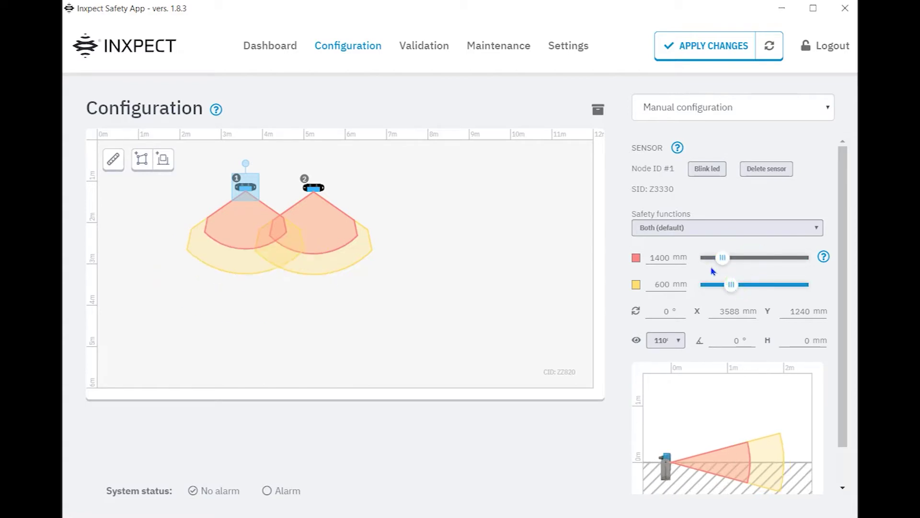
mouse_move(247, 162)
left_mouse_down()
mouse_move(273, 208)
mouse_move(271, 176)
mouse_move(255, 165)
left_mouse_up()
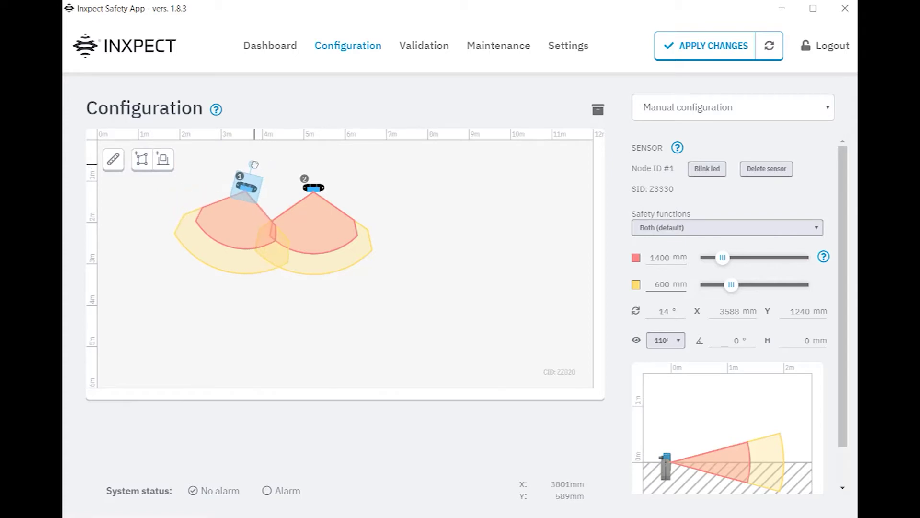
double_click(657, 310)
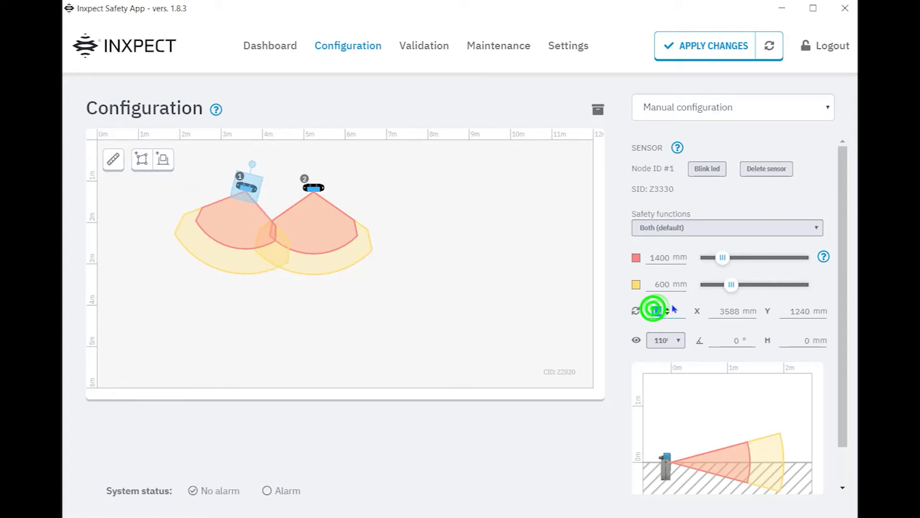
type("0")
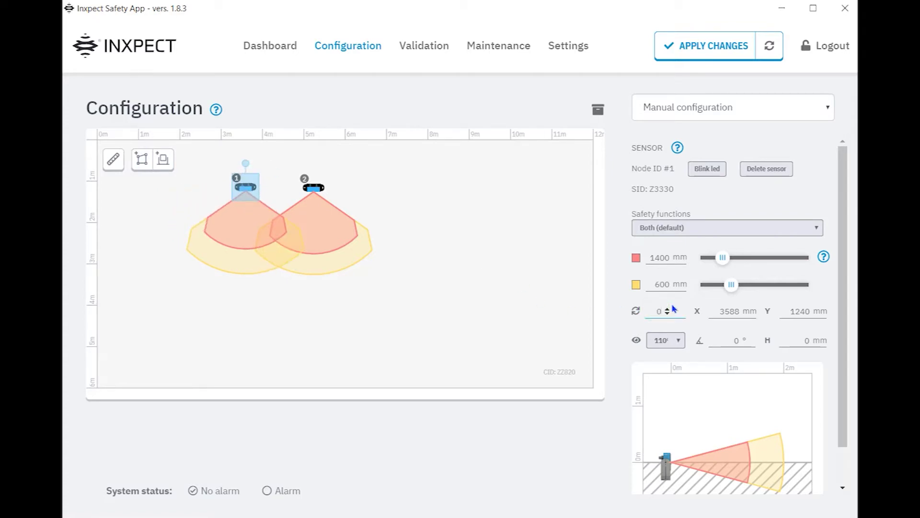
left_click_drag(248, 188, 249, 188)
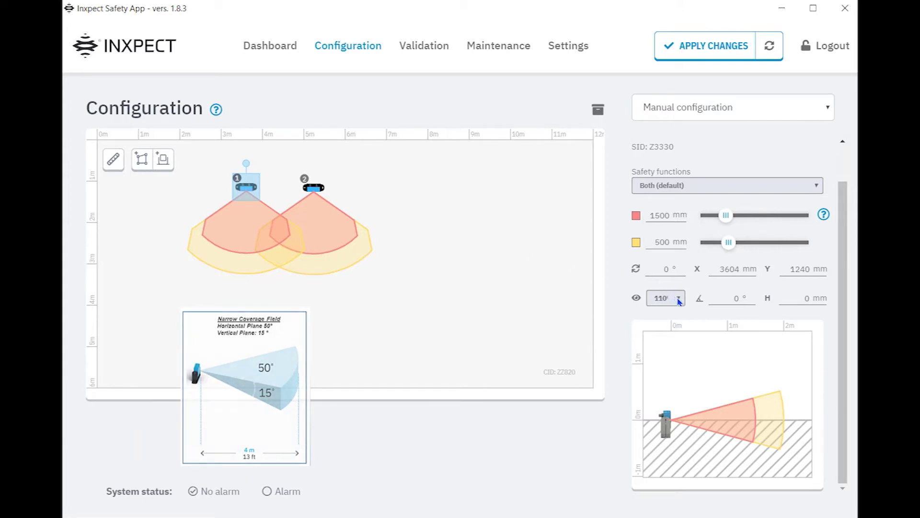
- Give sensor 1 a 50° field of view, 1000 mm mounting height and -10° tilt
left_click(678, 298)
left_click(673, 309)
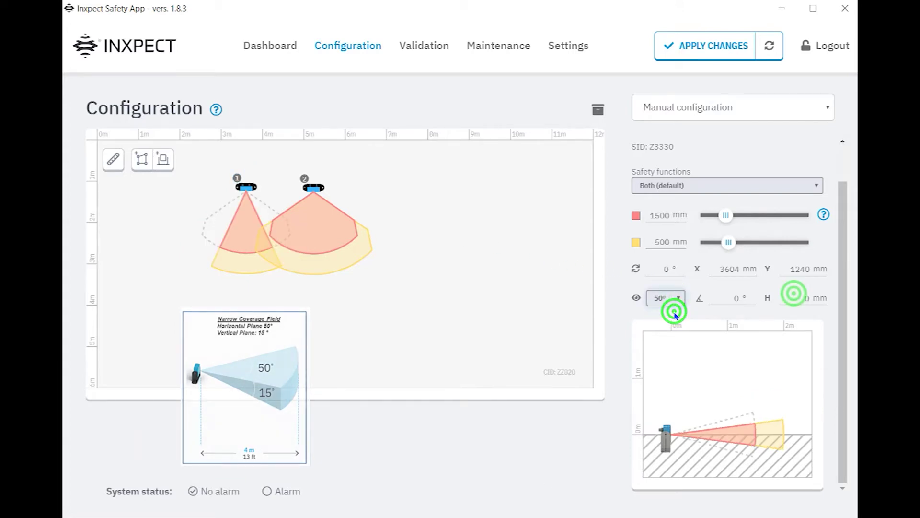
left_click(793, 293)
type("100")
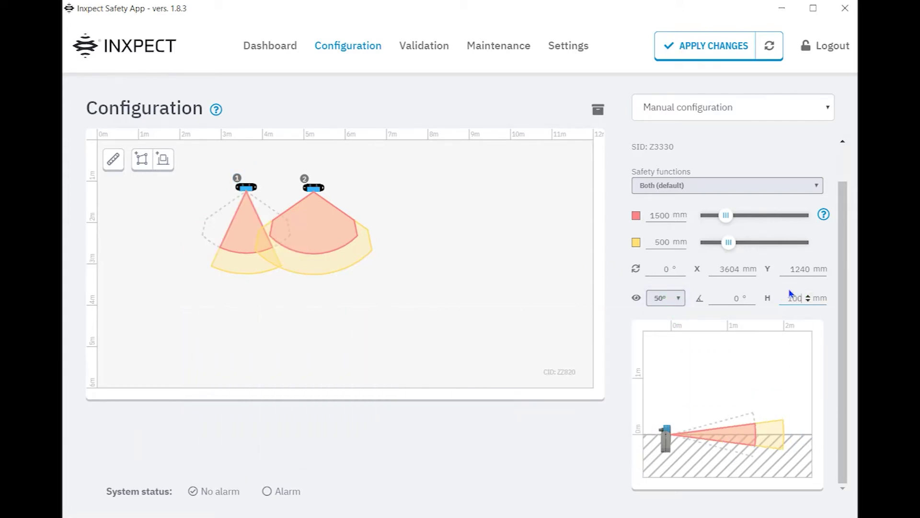
type("0")
left_click(719, 297)
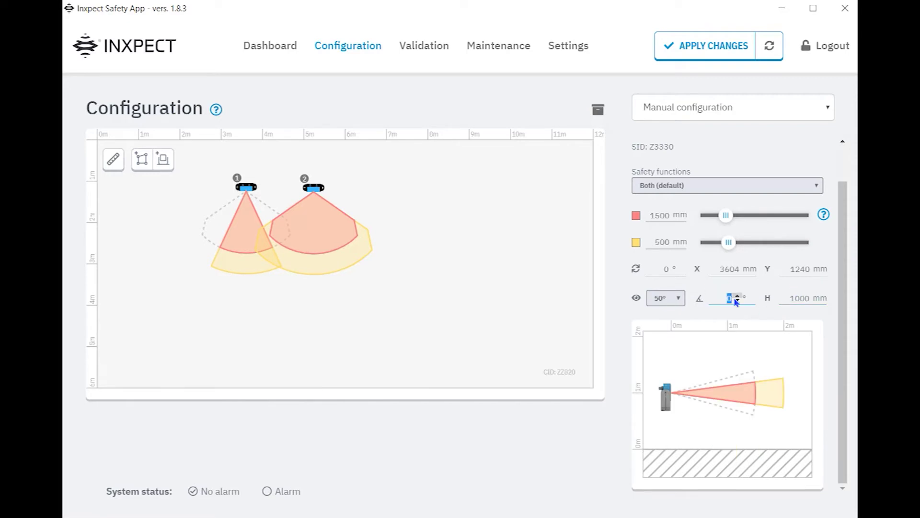
type("-10")
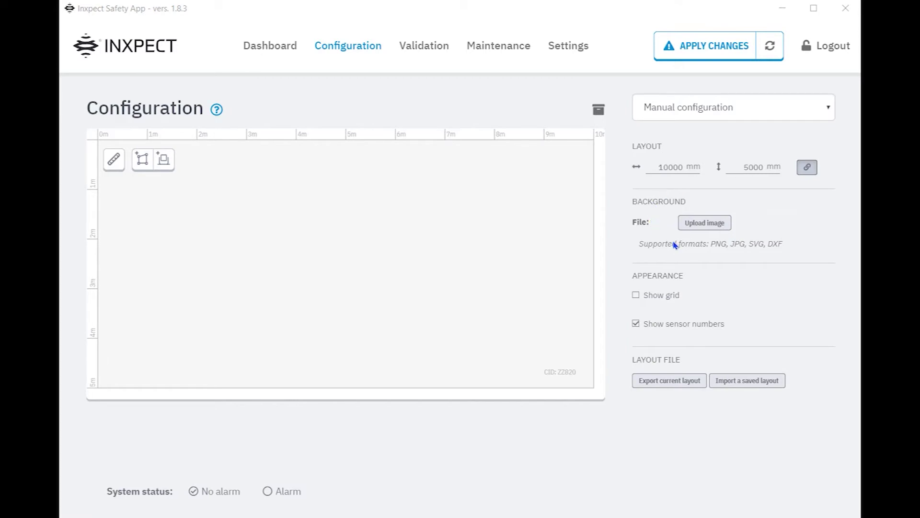
- Use the Sample Cell JPG as background at 800%, 75% opacity with grid, and place a sensor upper left
left_click(703, 223)
left_click(304, 137)
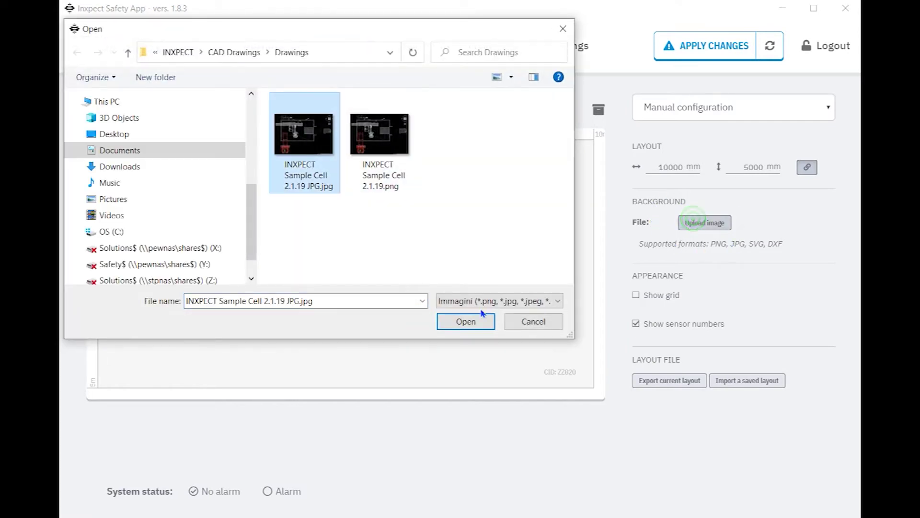
left_click(483, 326)
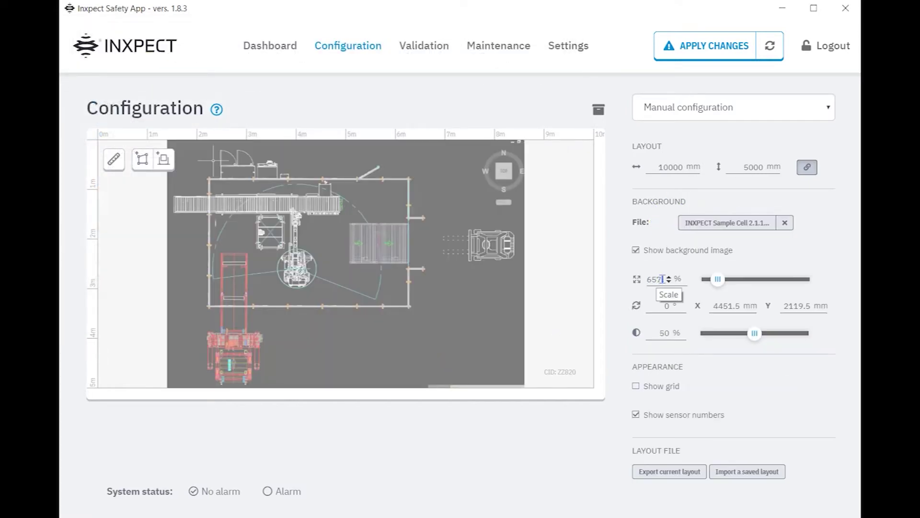
left_click_drag(662, 279, 640, 286)
type("800")
double_click(662, 333)
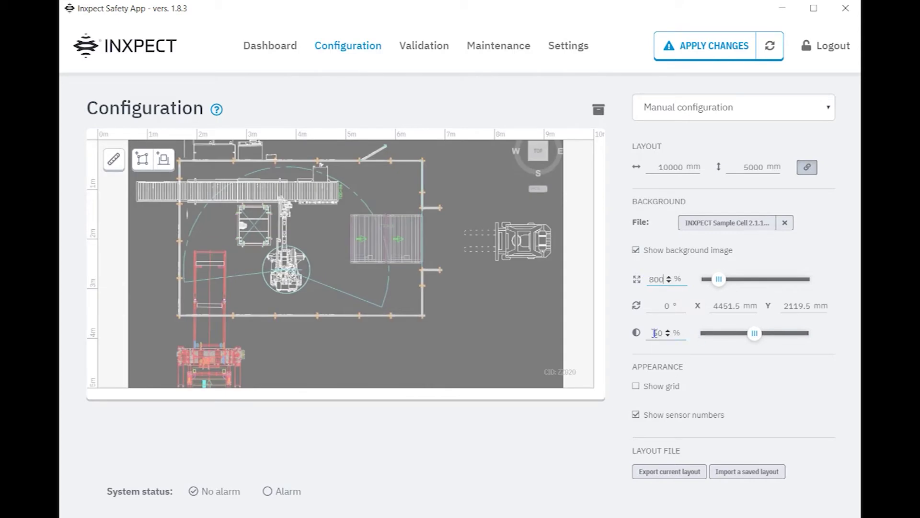
type("75")
left_click(635, 386)
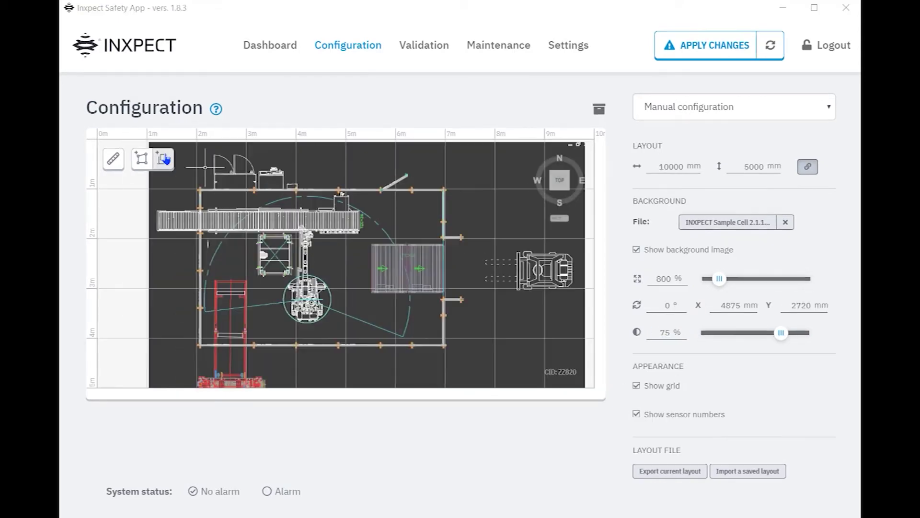
left_click(163, 165)
left_click_drag(398, 261, 190, 183)
- Give sensor 1 a 2600 mm red zone, no yellow zone, 315° rotation and -10° tilt, then add another sensor
type("26")
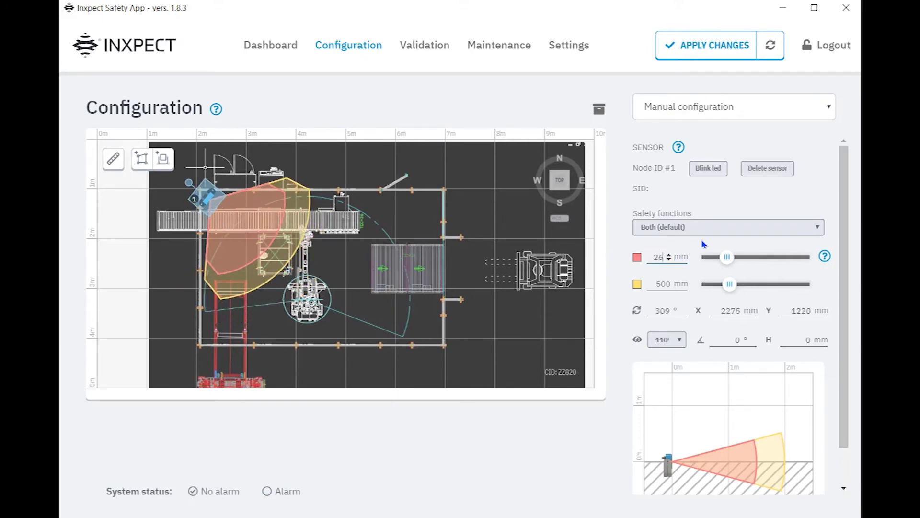
type("00")
left_click_drag(742, 284, 710, 284)
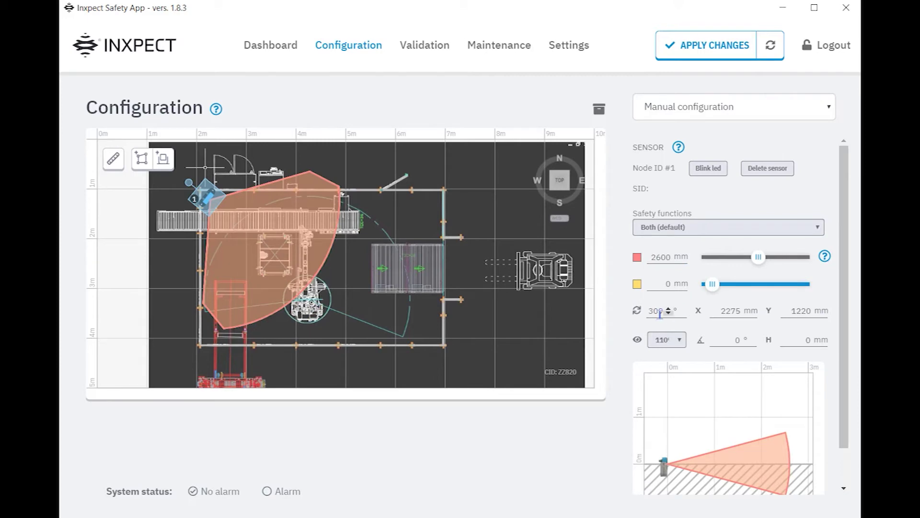
left_click_drag(648, 310, 681, 311)
type("315")
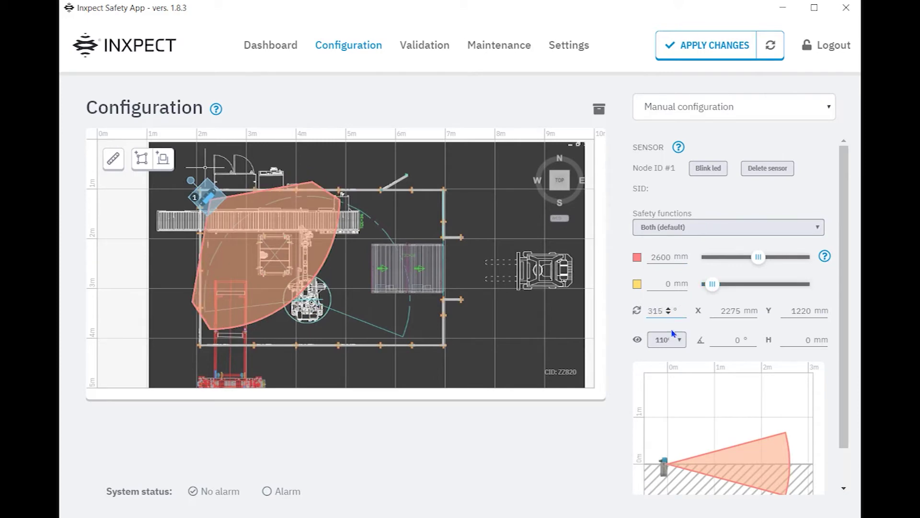
double_click(723, 342)
type("-10")
left_click(798, 341)
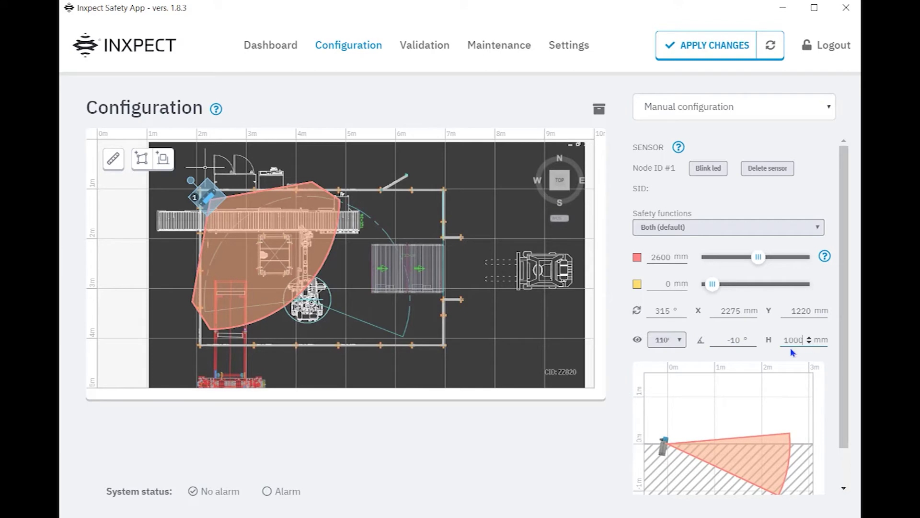
left_click(164, 159)
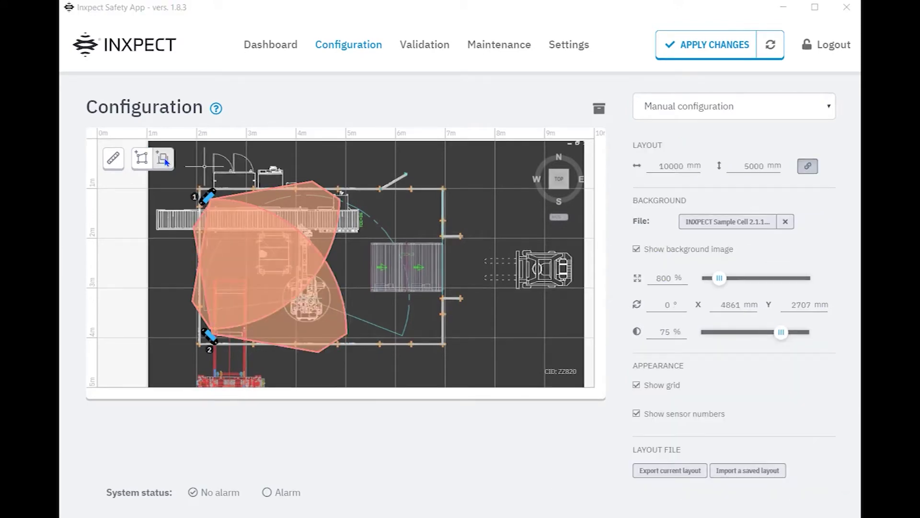
left_click(164, 160)
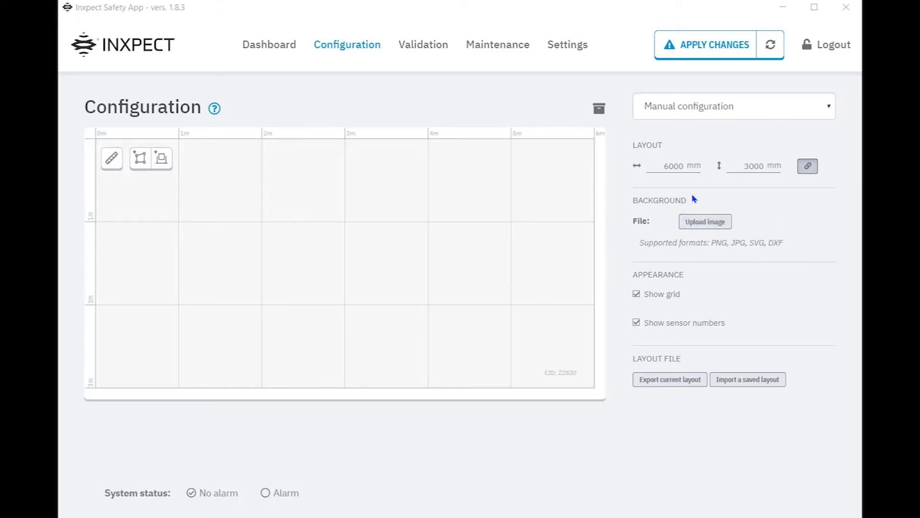
- Load the Doosan TRV W_Fencing.png robot cell picture as the layout background
left_click(707, 222)
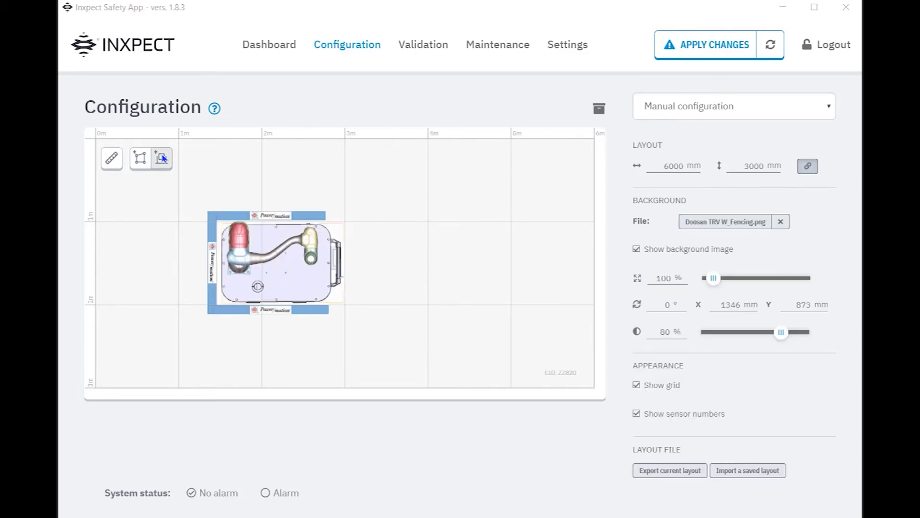
- Add sensor 1 at the cell's upper-right corner with 1200 mm red zone, 5° tilt, 1000 mm height
left_click(162, 158)
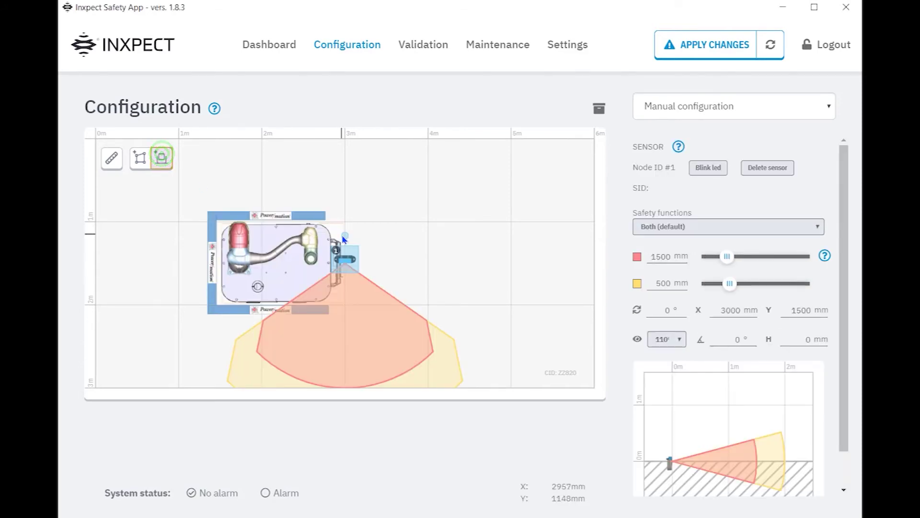
left_click_drag(343, 237, 325, 213)
double_click(664, 257)
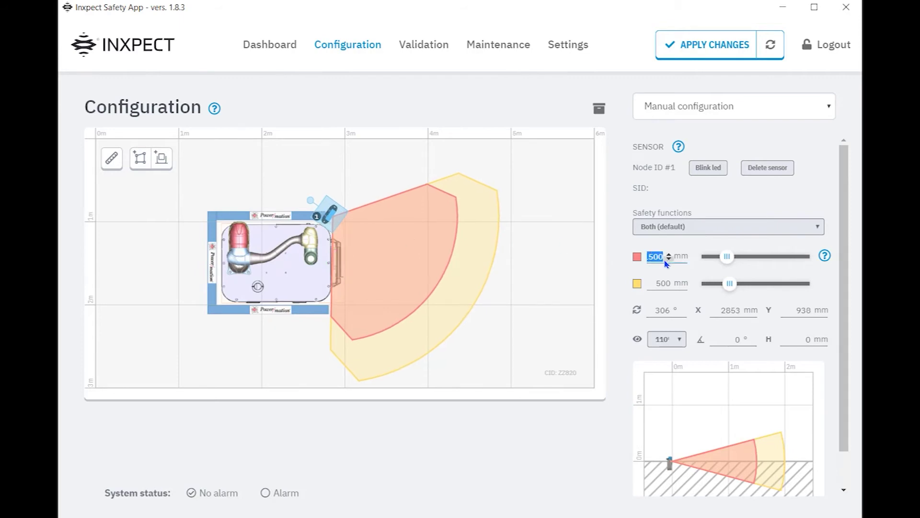
left_click(650, 310)
left_click(731, 339)
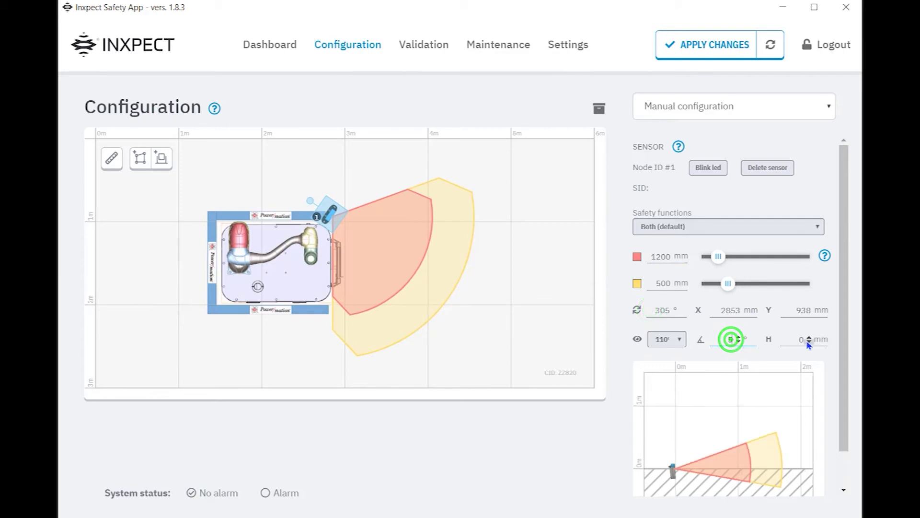
key("Tab")
type("1000")
- Add sensor 2 at the lower-right corner with 1200 mm red zone, 5° tilt, 1000 mm height
left_click(161, 158)
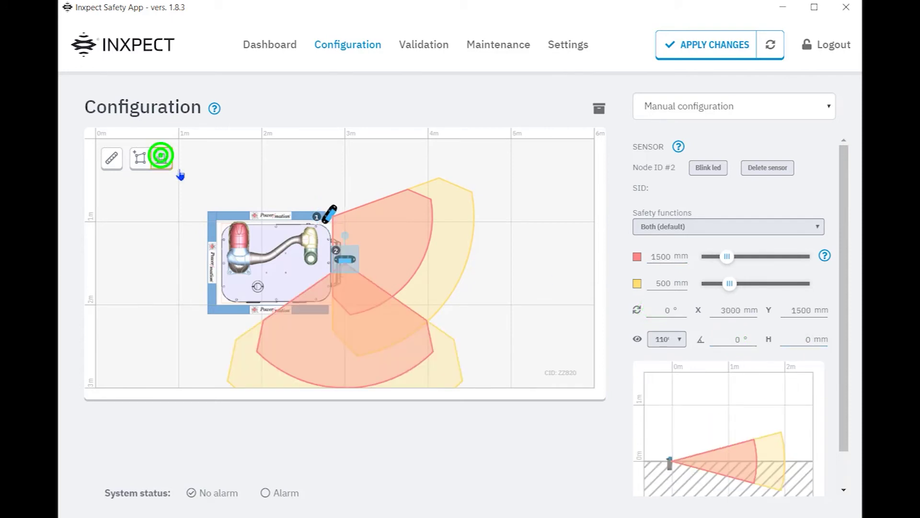
left_click_drag(347, 236, 329, 317)
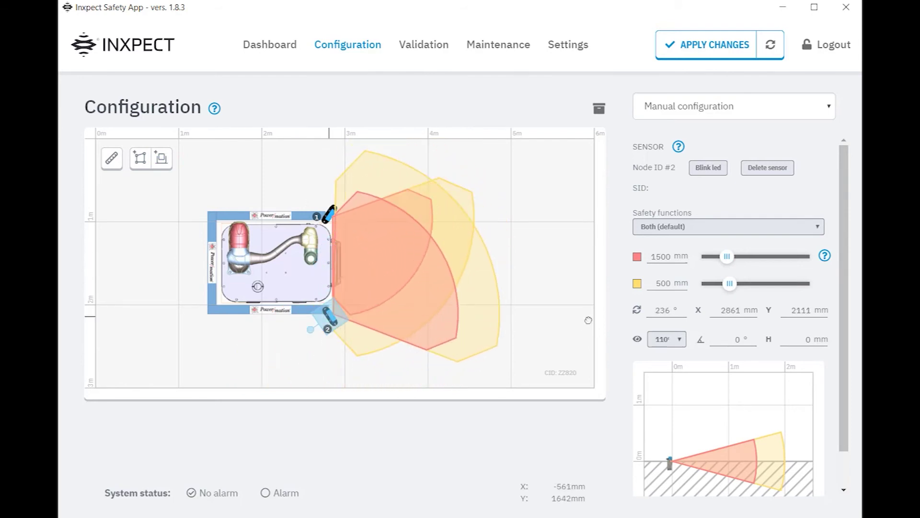
left_click(649, 312)
double_click(668, 262)
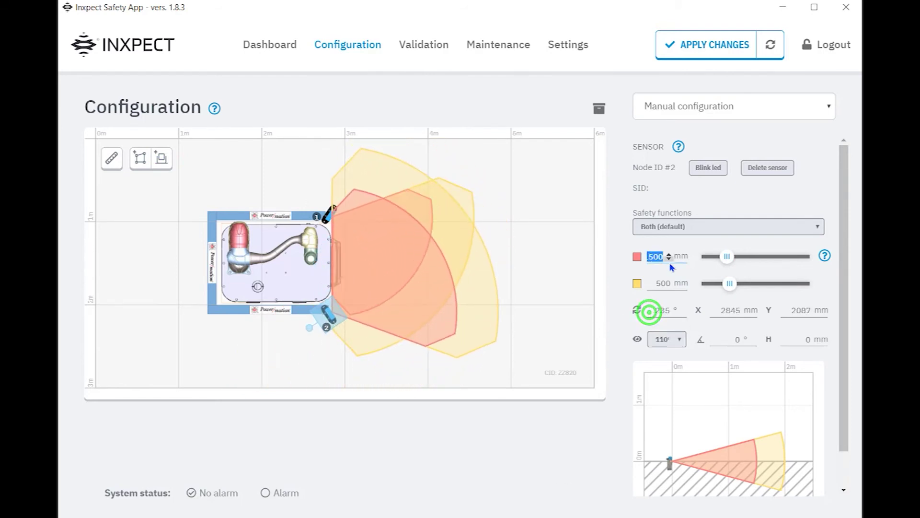
type("1200")
double_click(737, 339)
type("5")
double_click(807, 340)
type("1000")
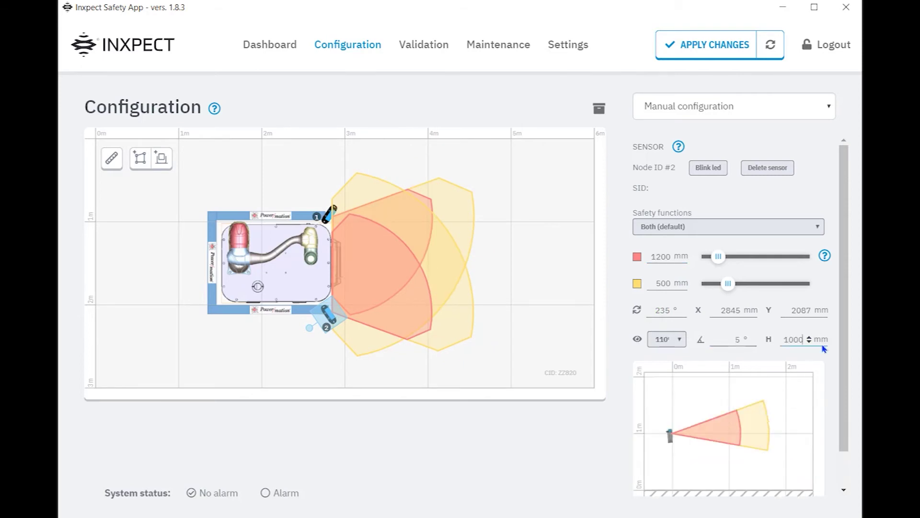
left_click(230, 188)
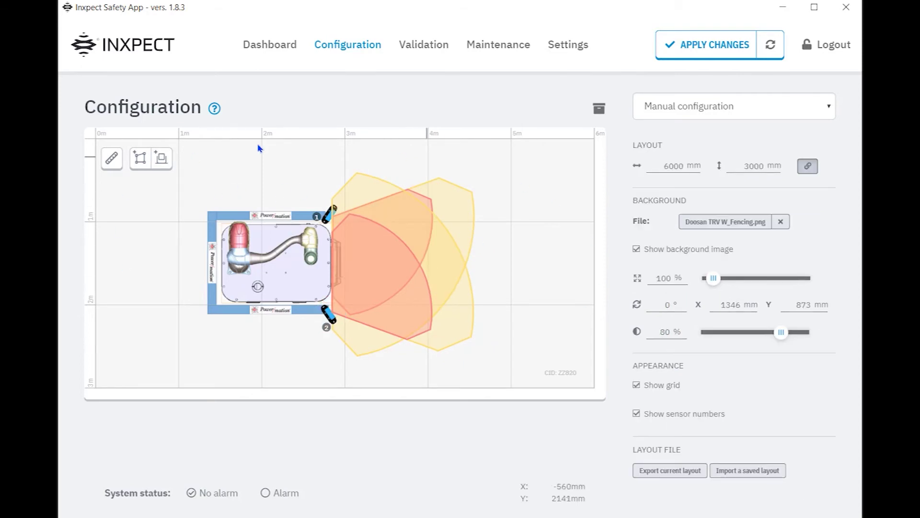
left_click(690, 58)
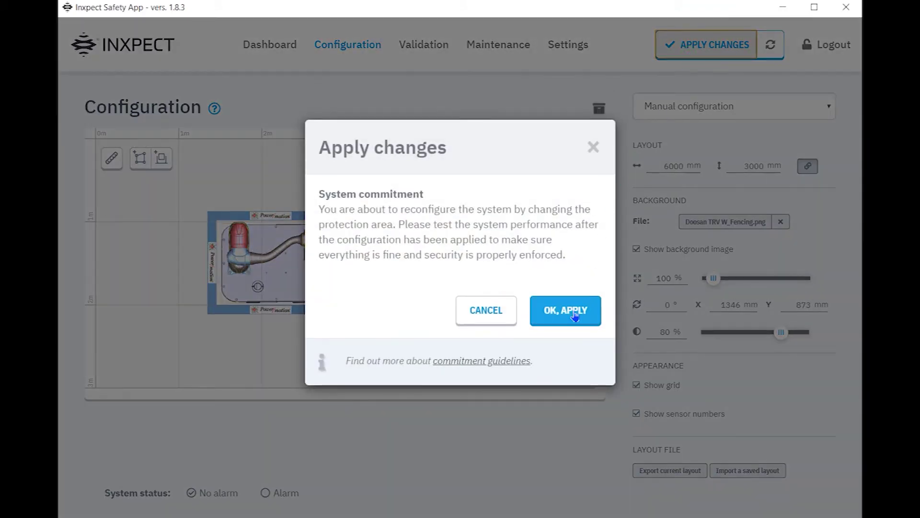
left_click(574, 311)
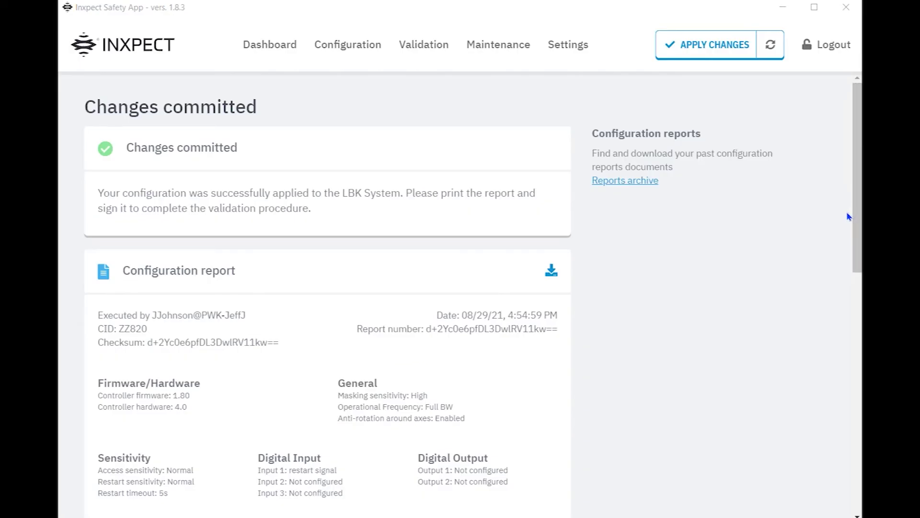
scroll(849, 217, "down", 5)
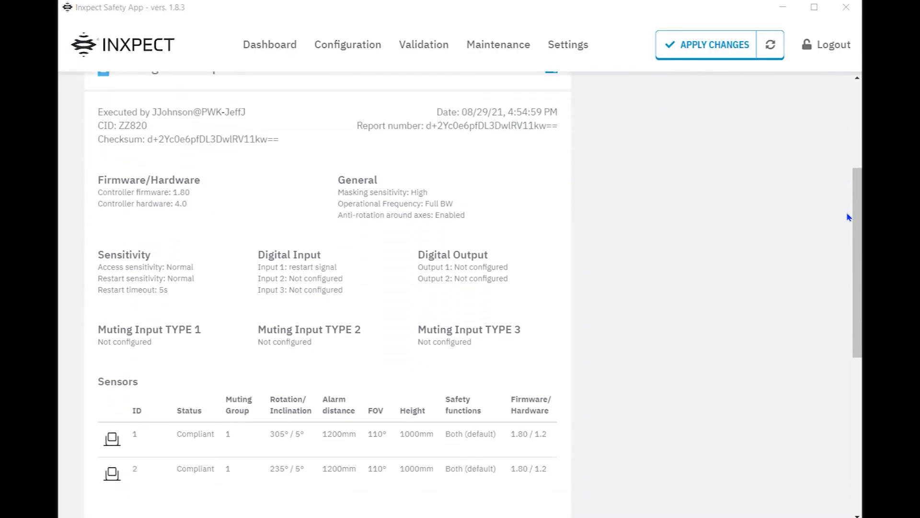
scroll(849, 217, "down", 6)
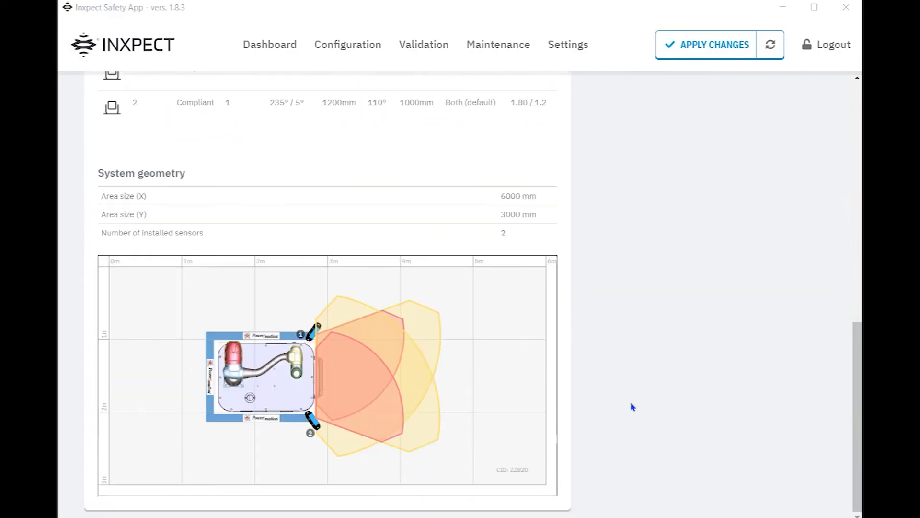
scroll(633, 406, "up", 11)
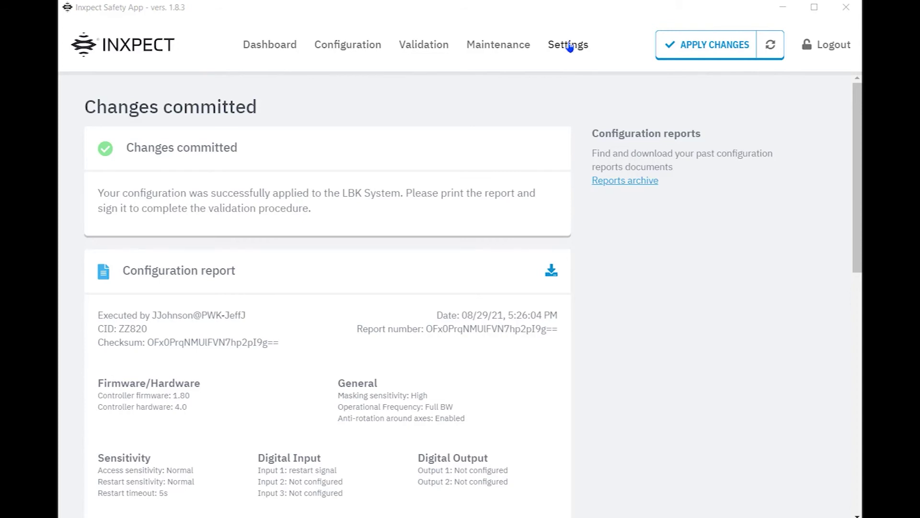
- In Node ID Assignment settings, assign node ID #1 to the first sensor
left_click(569, 47)
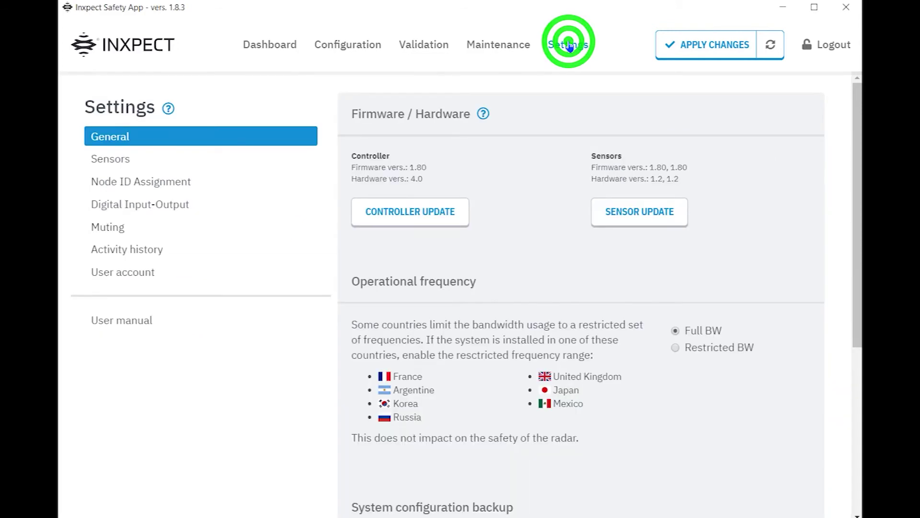
left_click(160, 180)
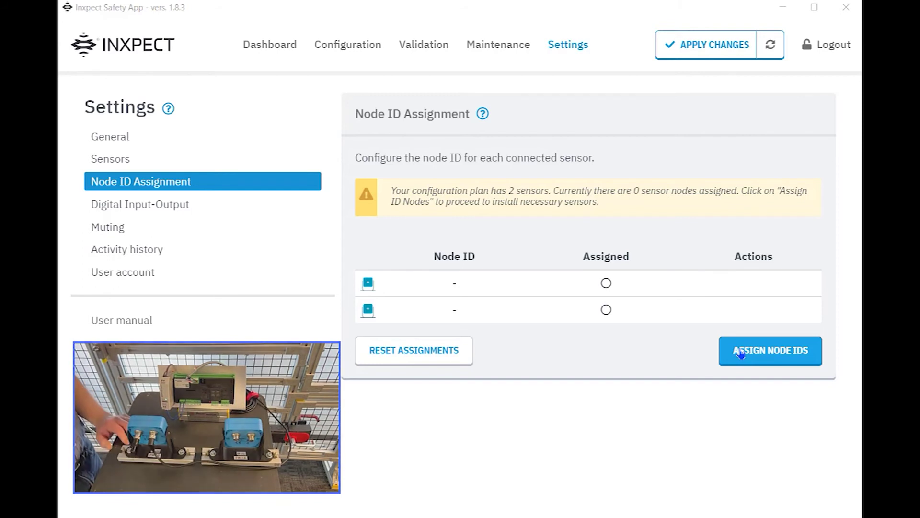
left_click(776, 353)
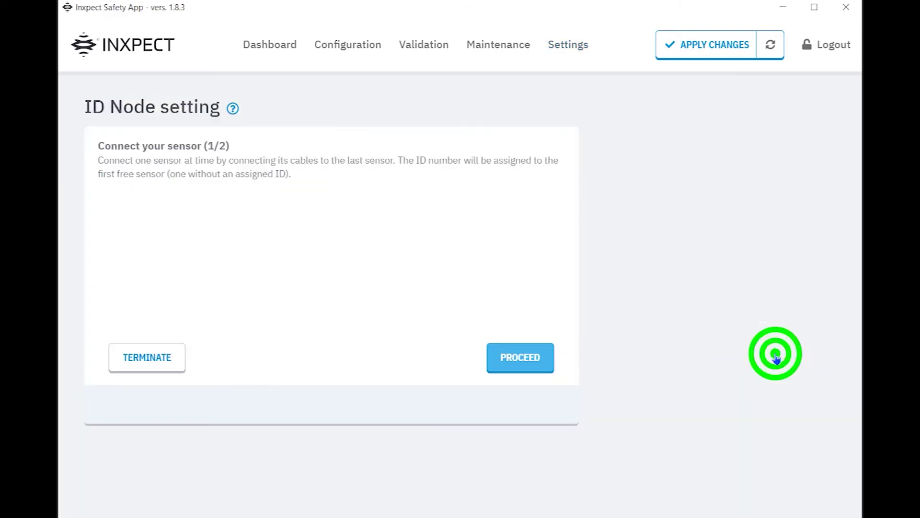
left_click(520, 355)
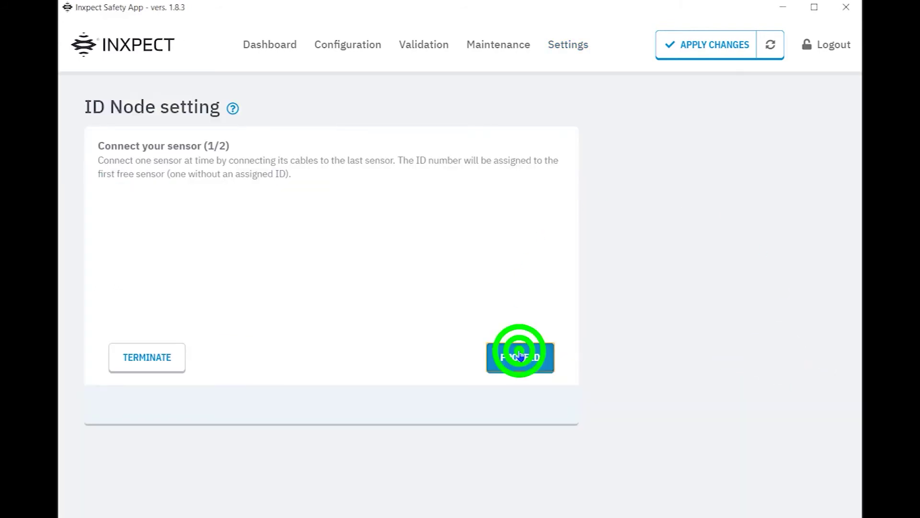
left_click(520, 354)
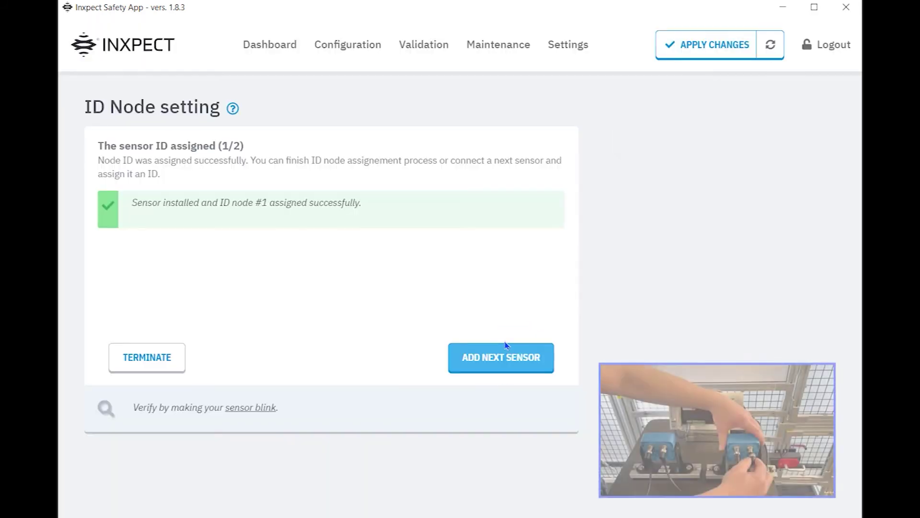
- Assign node ID #2 to the second sensor and finish the assignment
left_click(504, 355)
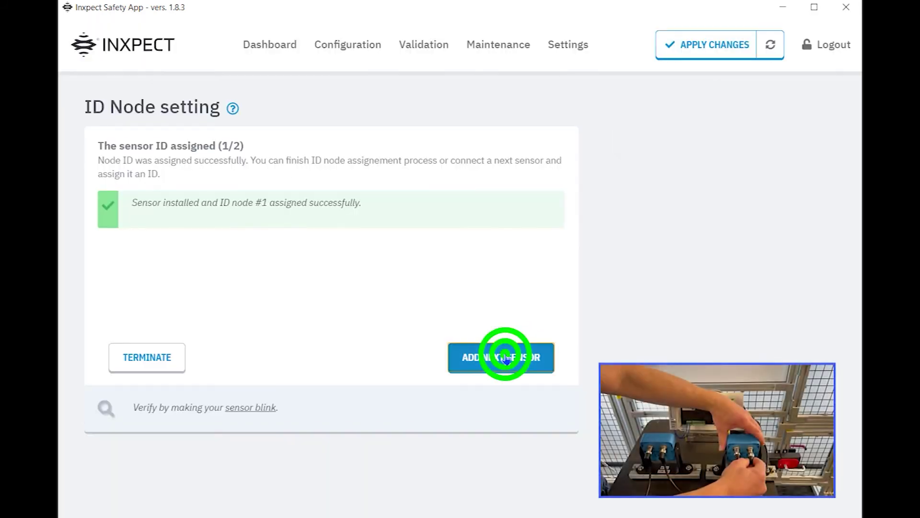
left_click(519, 360)
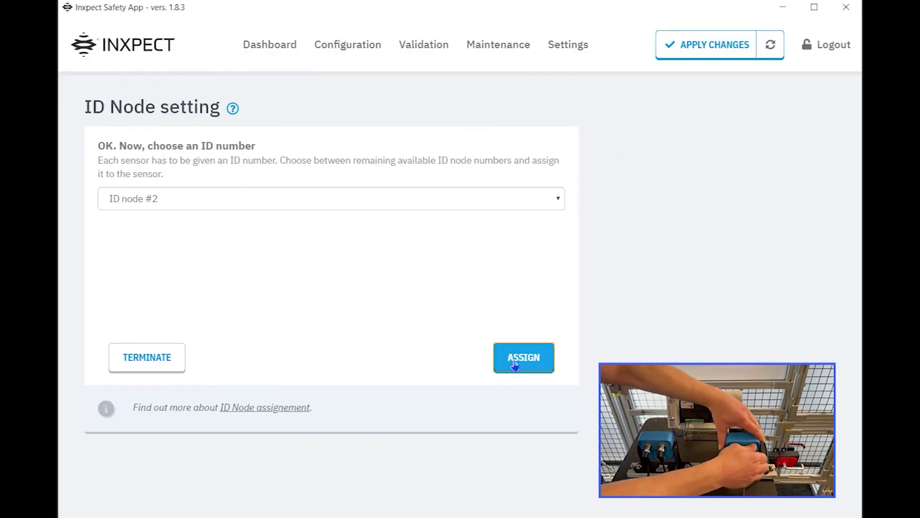
left_click(514, 364)
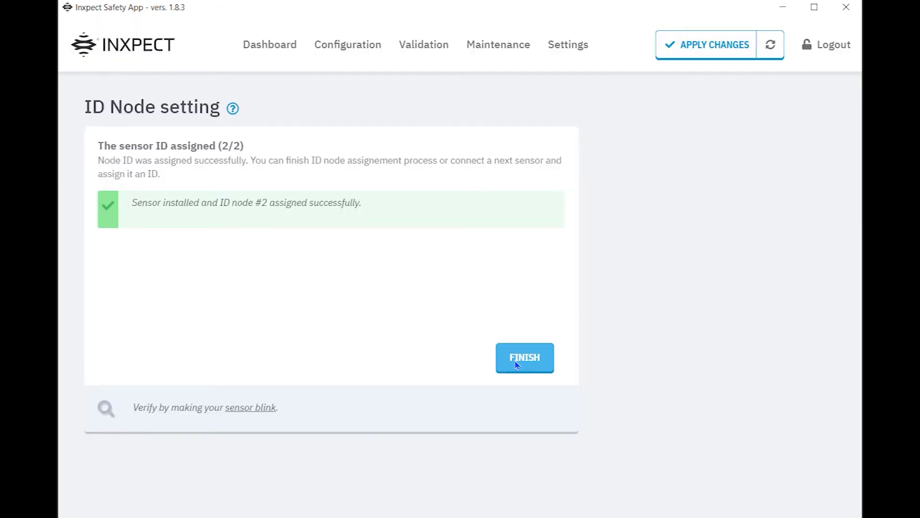
left_click(516, 365)
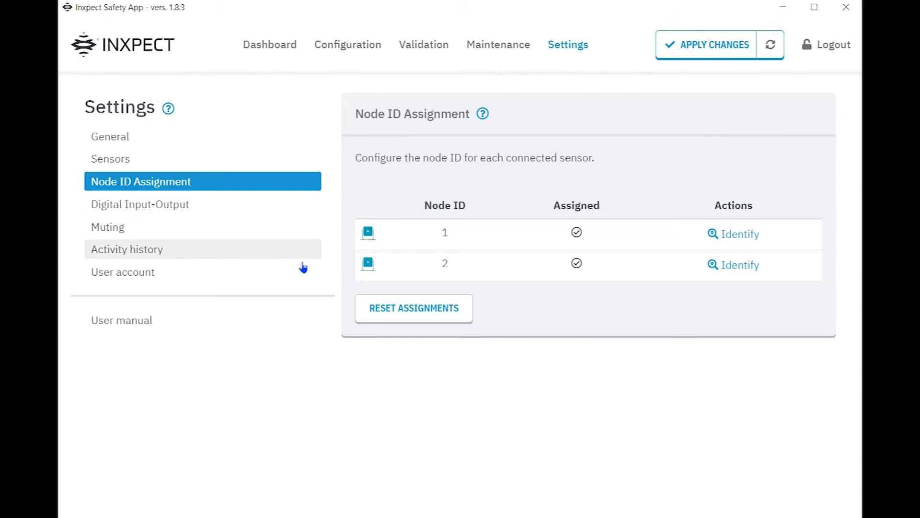
- In Digital Input-Output settings, leave Digital input #1 as Not configured
left_click(185, 207)
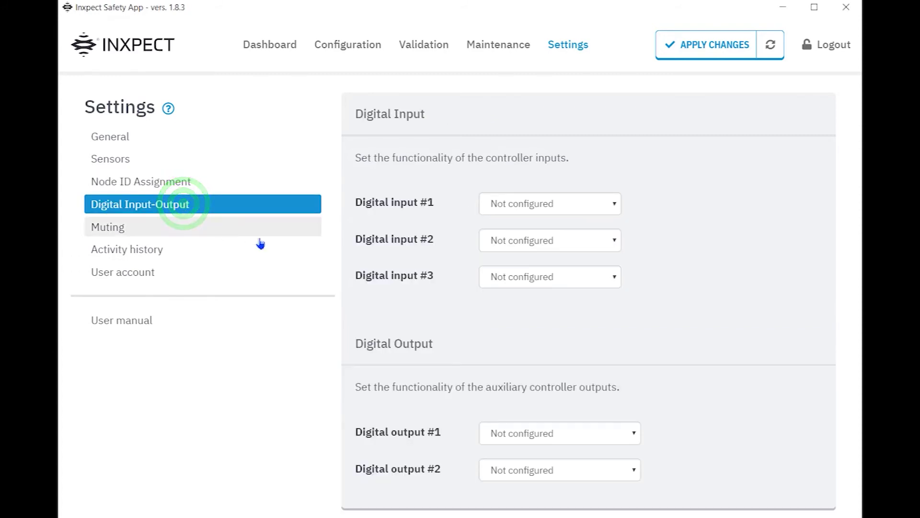
left_click(615, 204)
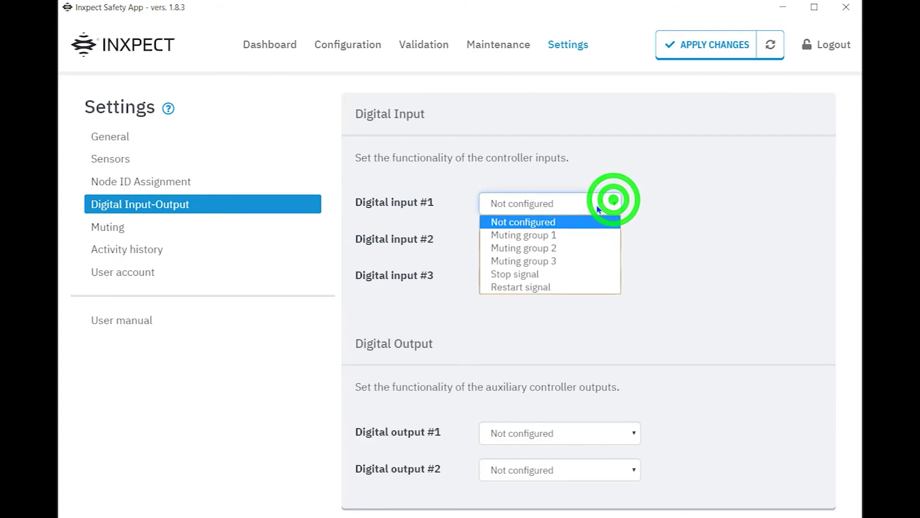
left_click(562, 287)
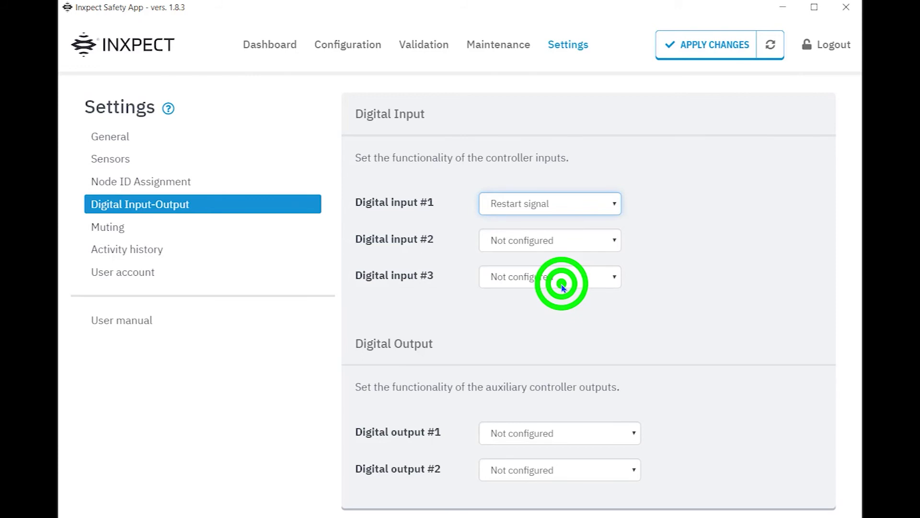
left_click(615, 205)
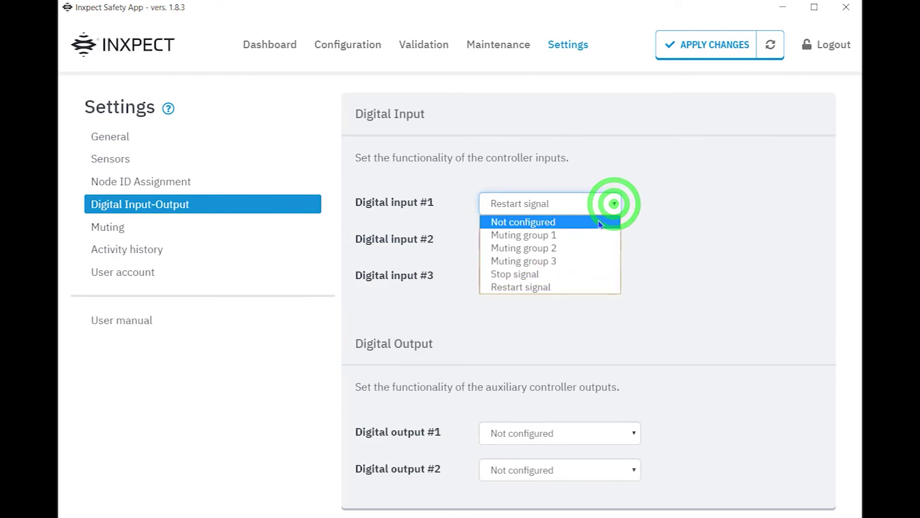
left_click(598, 220)
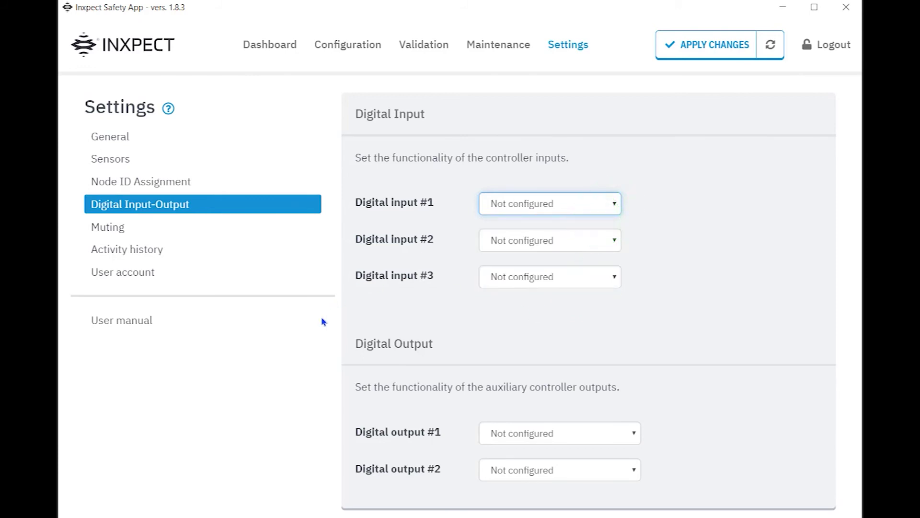
- Set output #1 to Pre-alarm signal and output #2 to System diagnostic signal, then apply changes
left_click(635, 434)
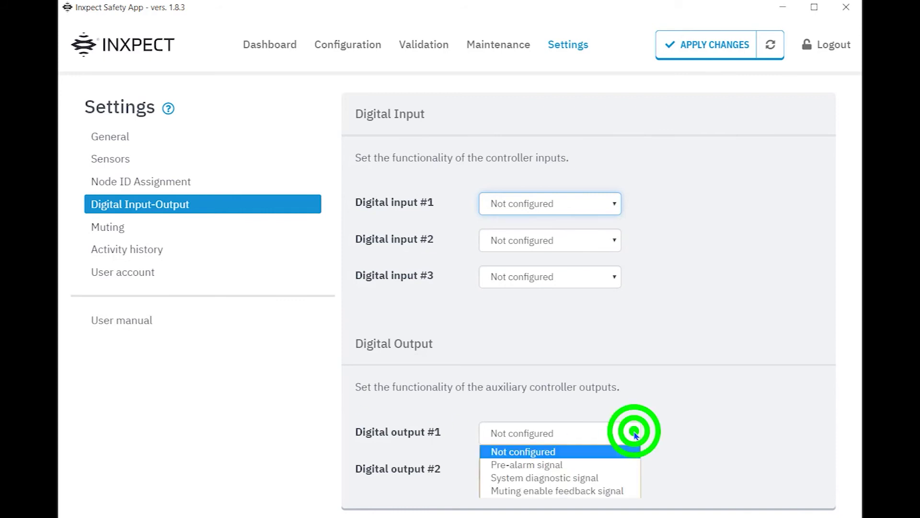
left_click(617, 465)
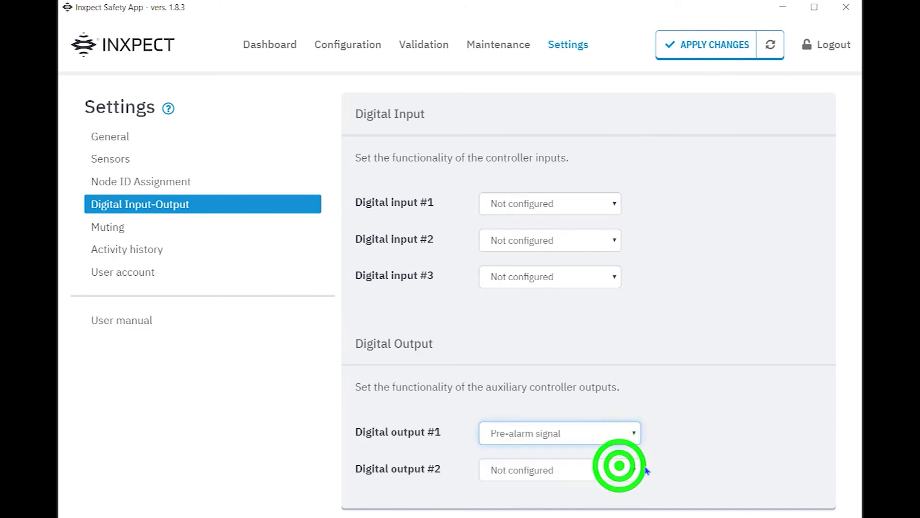
left_click(634, 469)
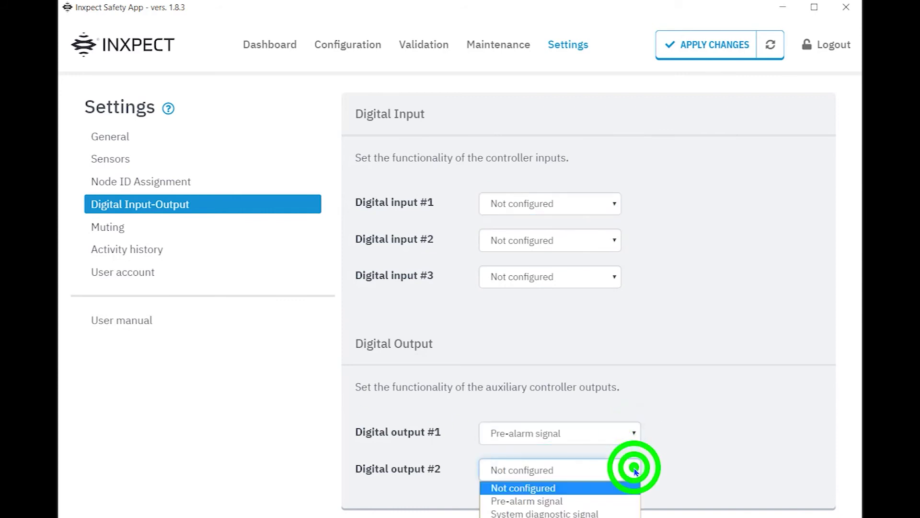
left_click(613, 512)
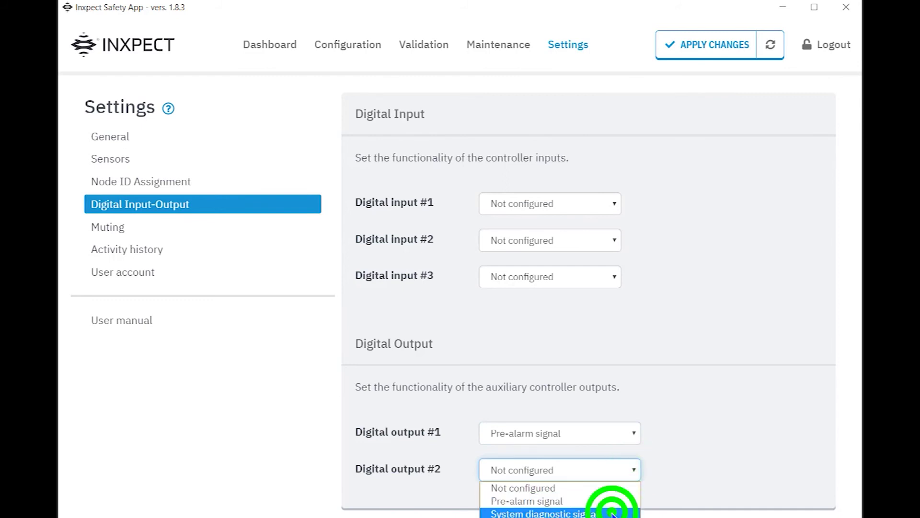
left_click(703, 48)
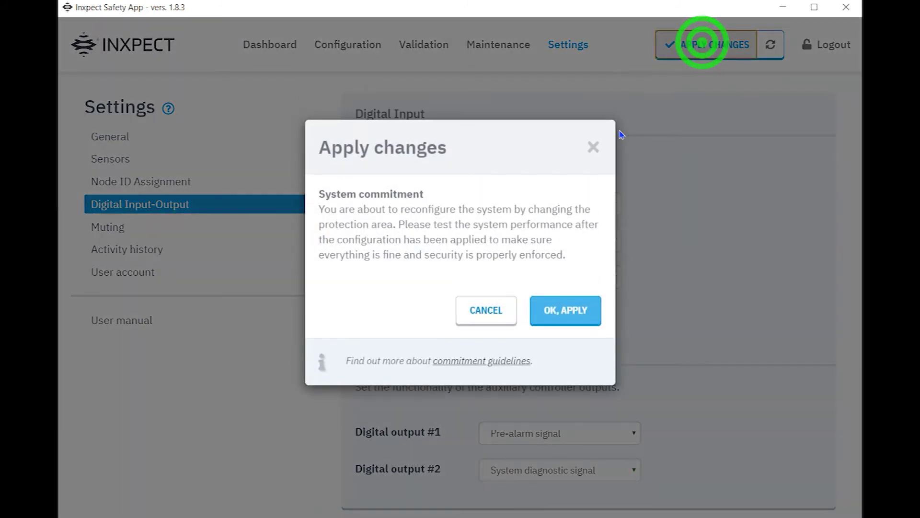
- Confirm applying the output changes and check the Dashboard lists Output 1 and Output 2
left_click(571, 313)
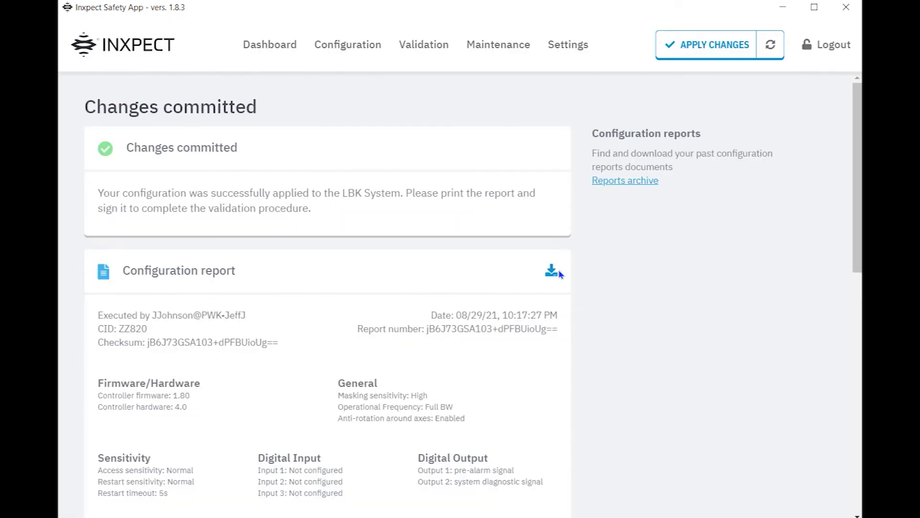
left_click(284, 42)
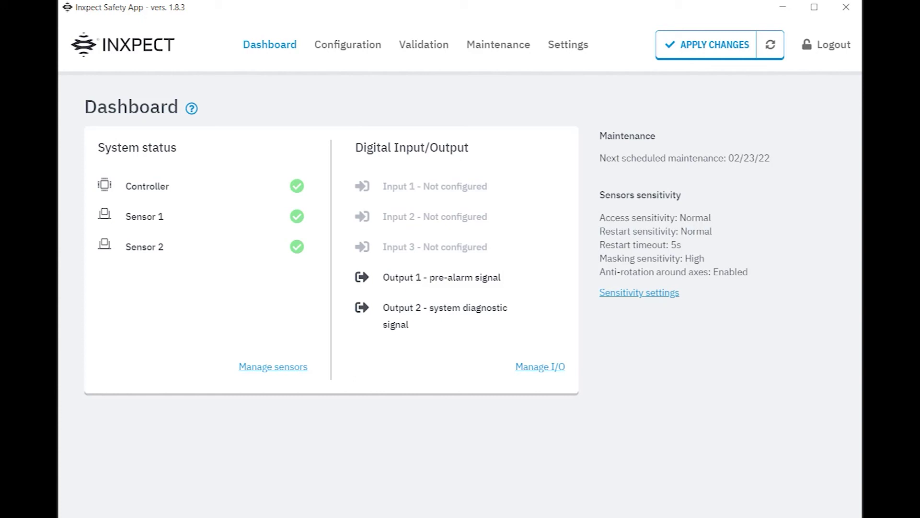
- Start validation to see both sensors' live detection fields and measured distances
left_click(411, 70)
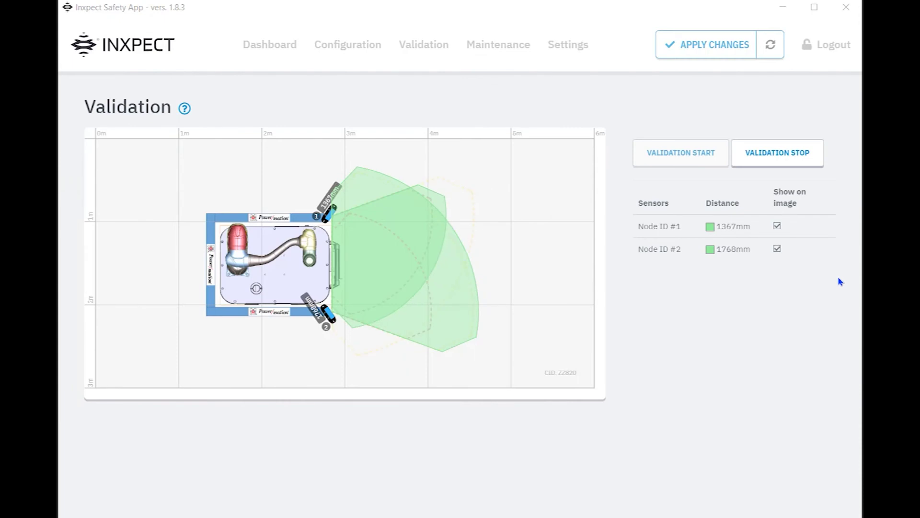